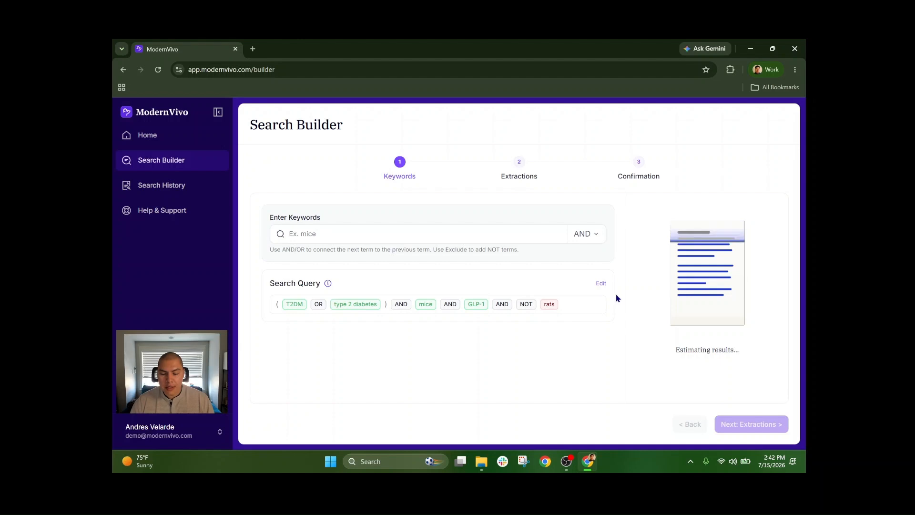
Clear the whole existing search query and save it empty
left_click(601, 283)
left_click(599, 284)
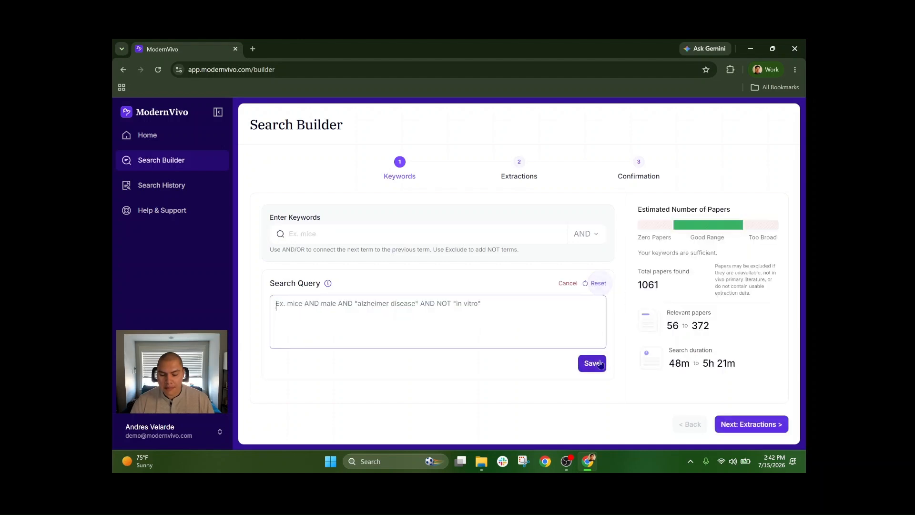
left_click(592, 363)
Build a query that requires the keywords T2DM, mice and GLP-1, joined with AND, and excludes rats
left_click(429, 228)
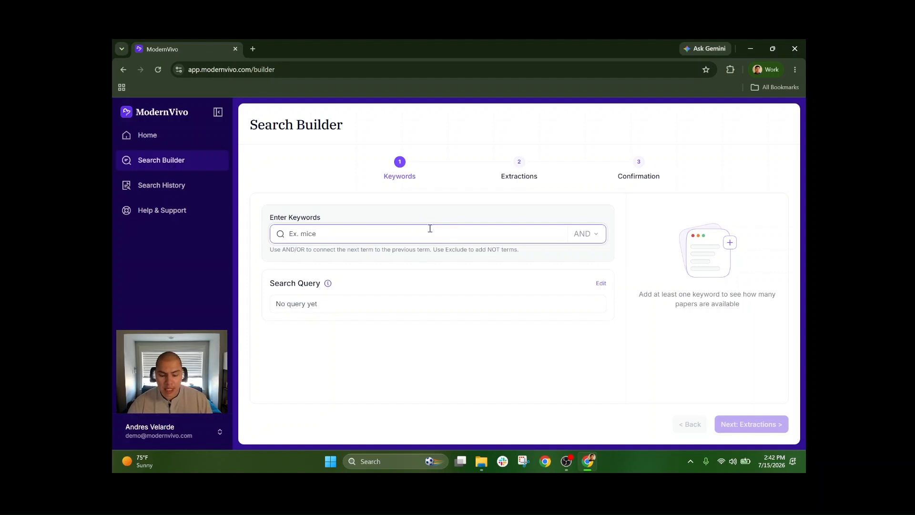
type("T2D")
key("BackSpace")
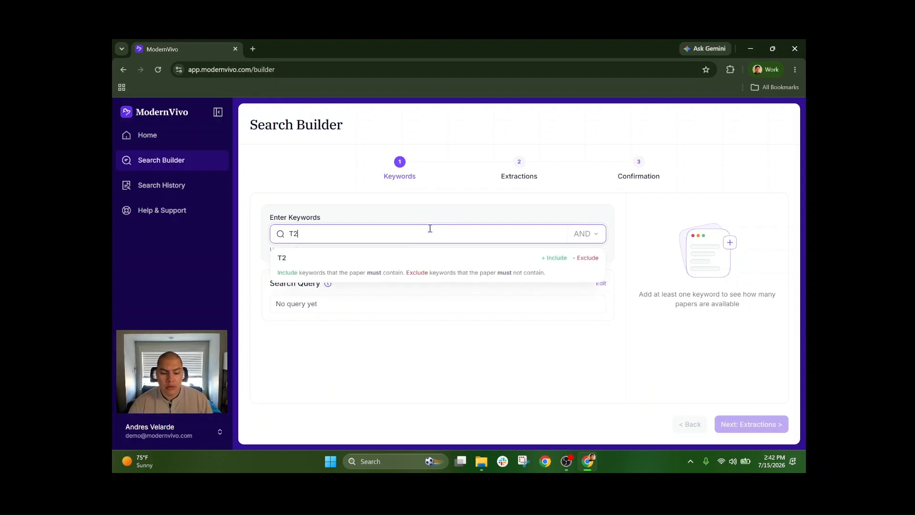
type("DM")
key("Return")
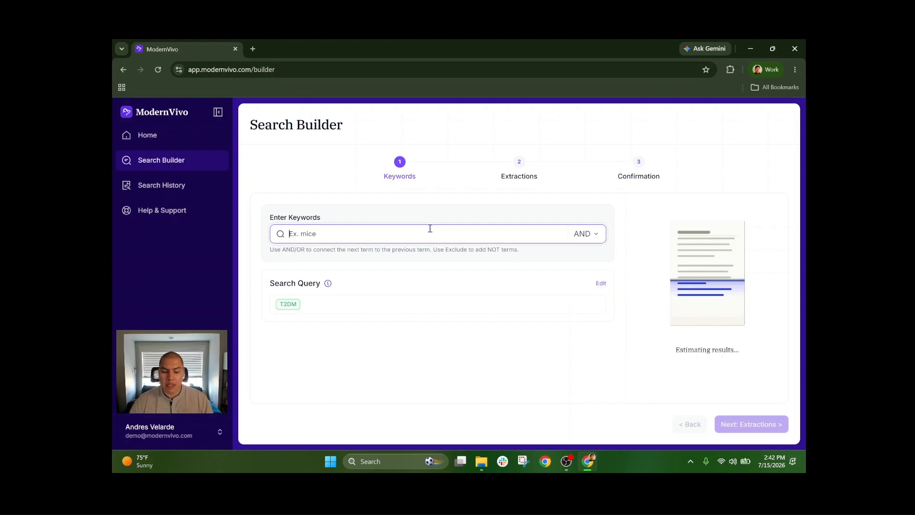
type("mice")
key("Return")
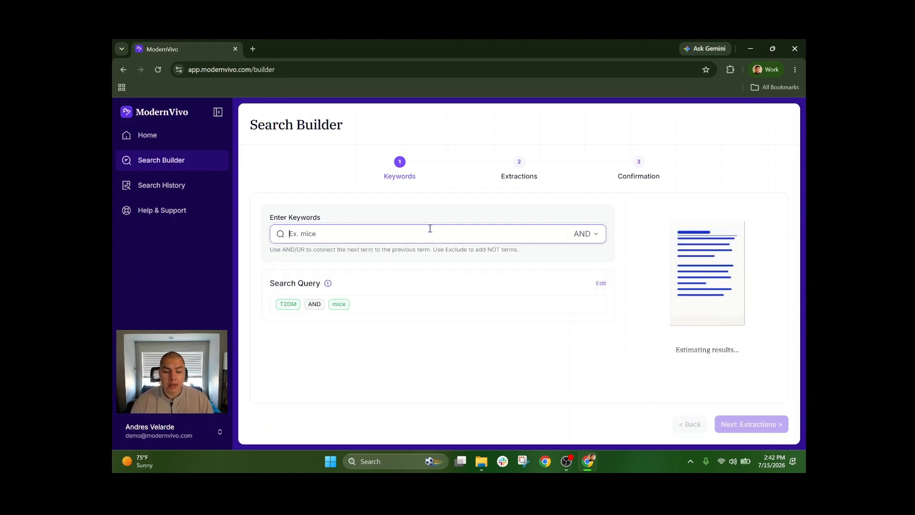
type("GLP-1")
key("Return")
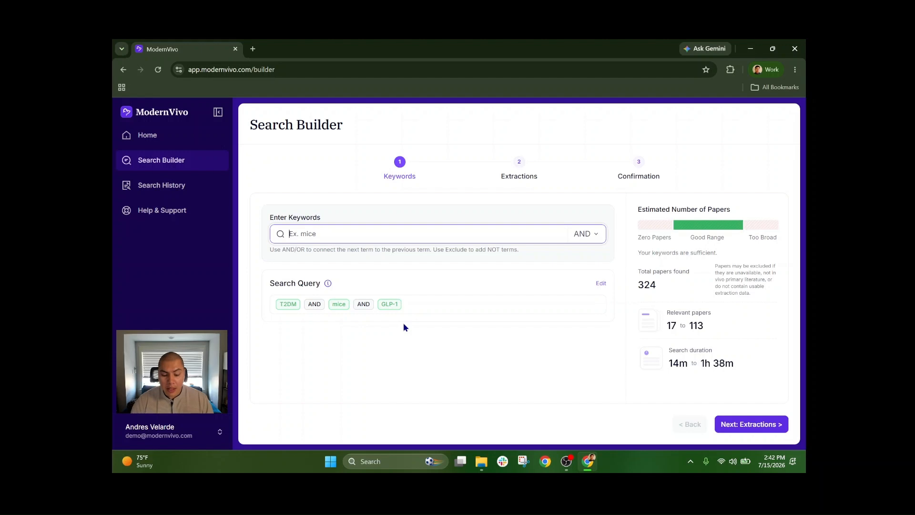
type("rats")
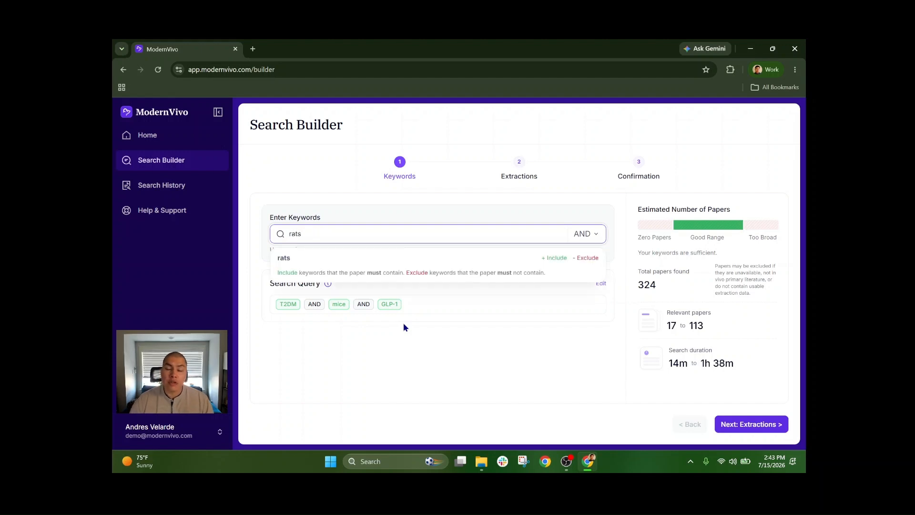
left_click(584, 258)
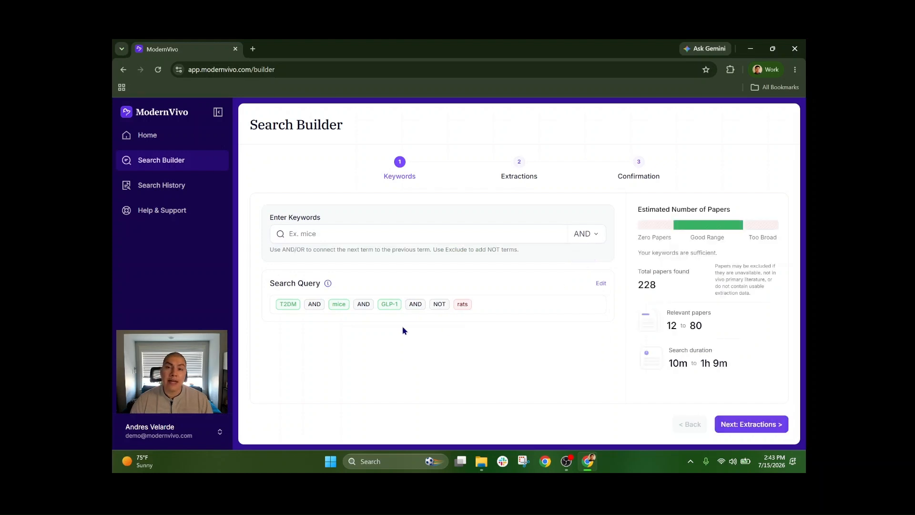
Edit the search query to replace T2DM with the parenthesised group (T2DM OR "type 2 diabetes") and save it
left_click(601, 283)
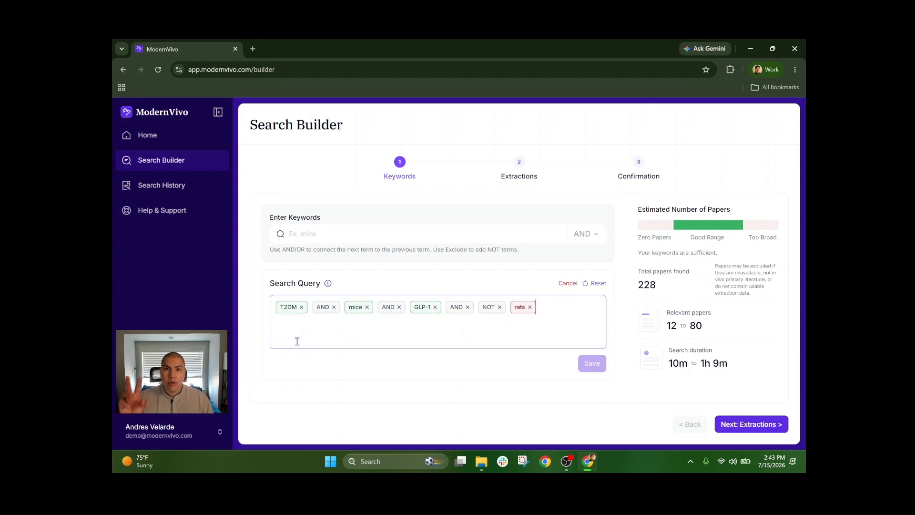
left_click(274, 309)
type("(")
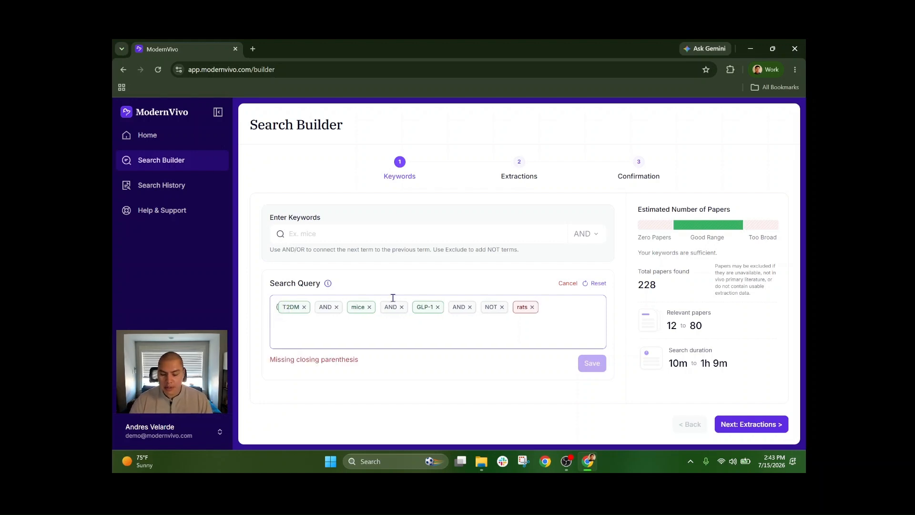
left_click(314, 310)
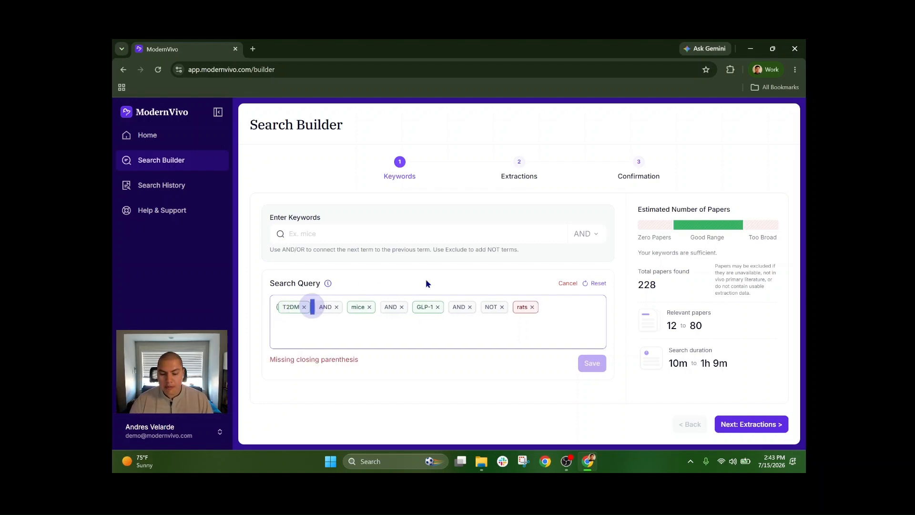
type("OR ")
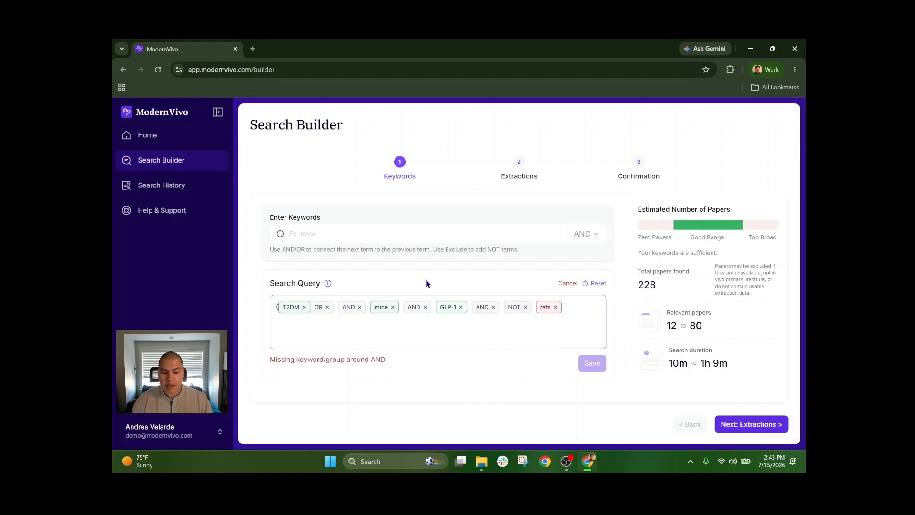
type("\"")
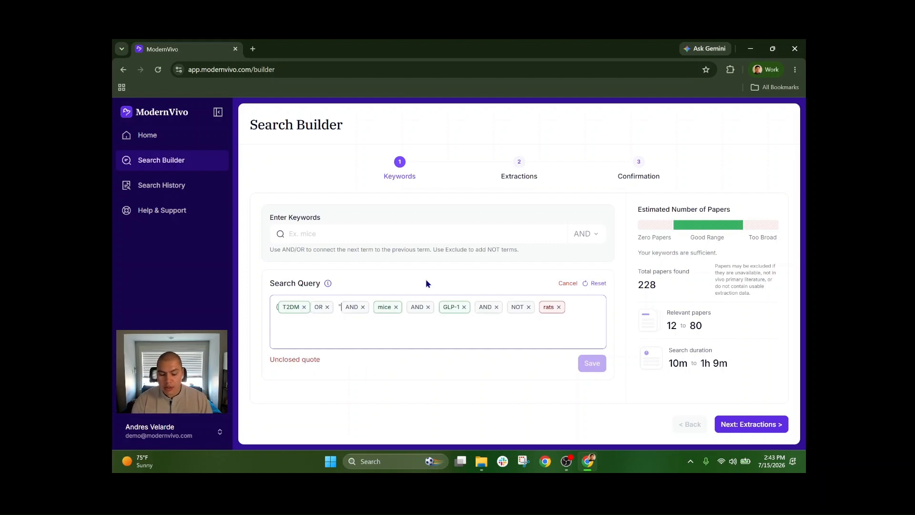
type("type 2 diabete")
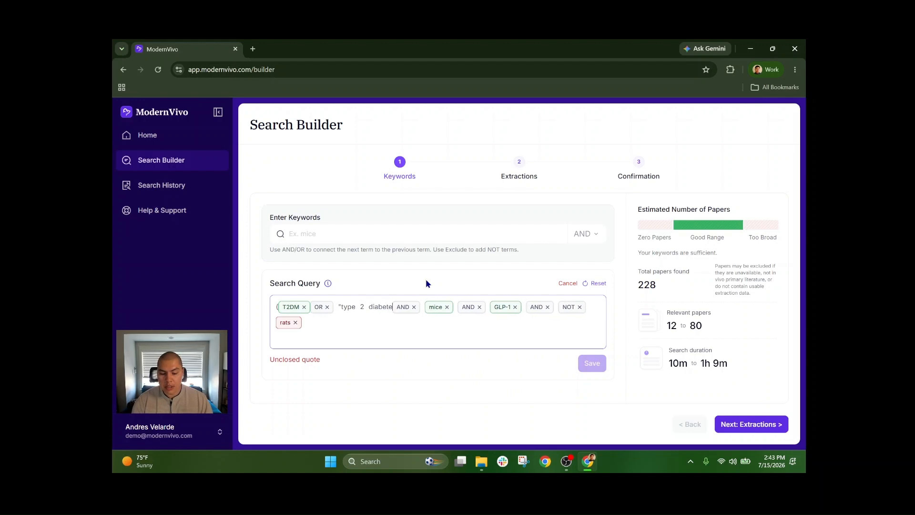
type("s\")")
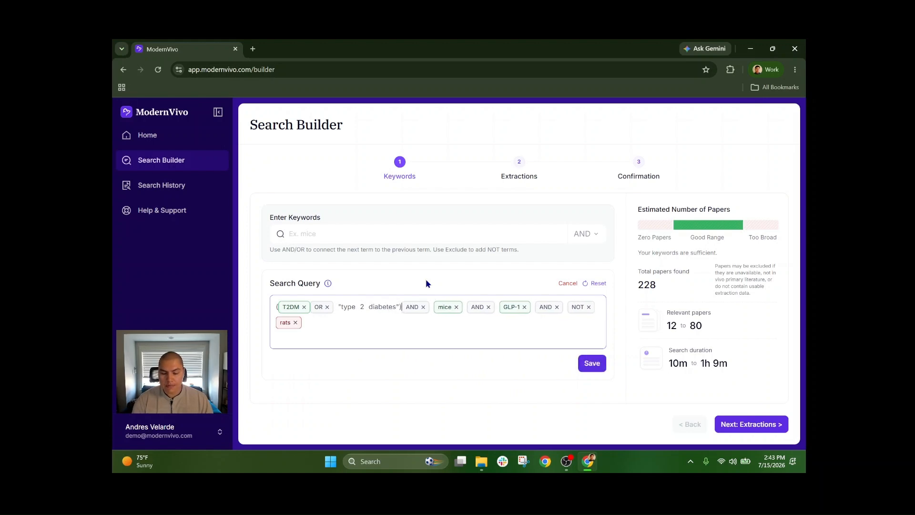
left_click(592, 363)
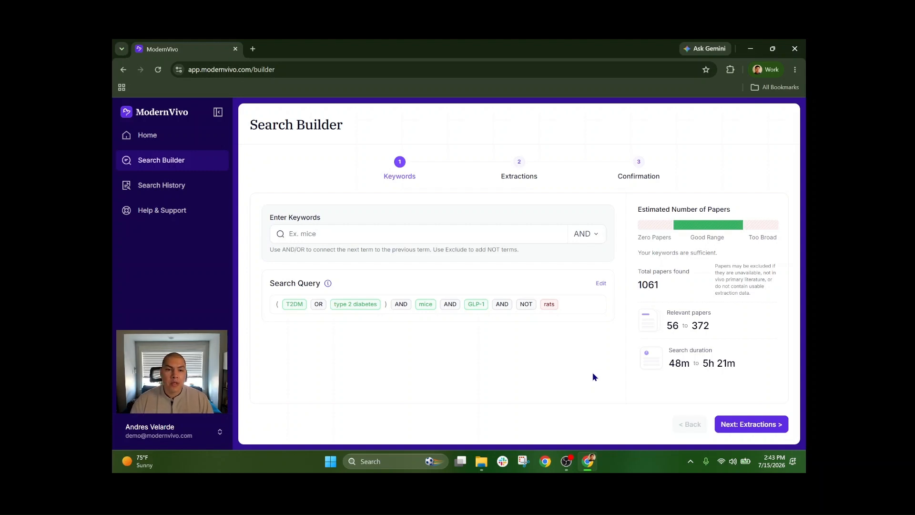
Try adding the nonsense keyword hflkflkj to the query as an included AND term
left_click(506, 237)
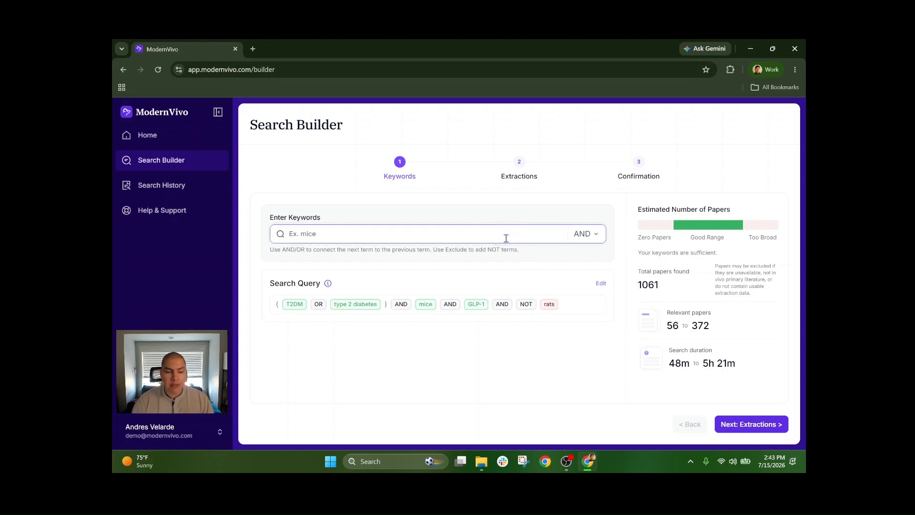
type("hflkflkj")
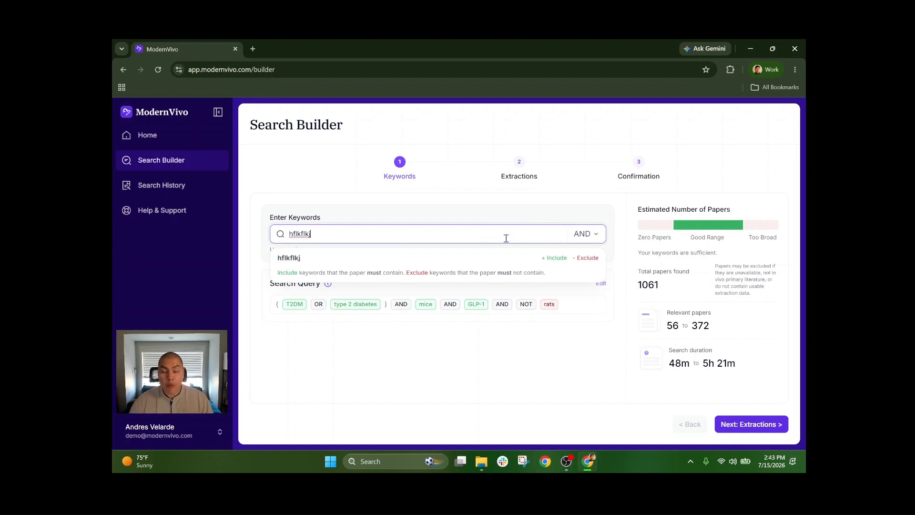
key("Return")
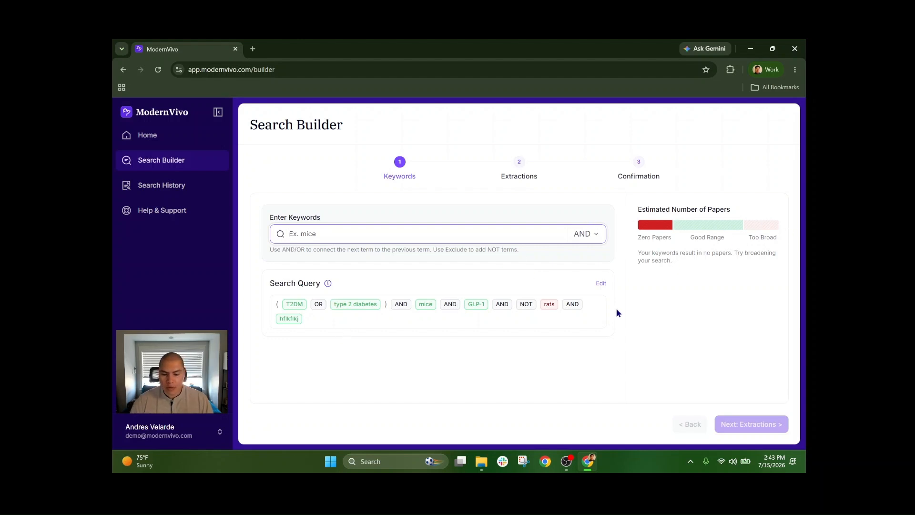
Remove the keyword hflkflkj and its preceding AND from the search query, and save the query
left_click(605, 285)
left_click(401, 323)
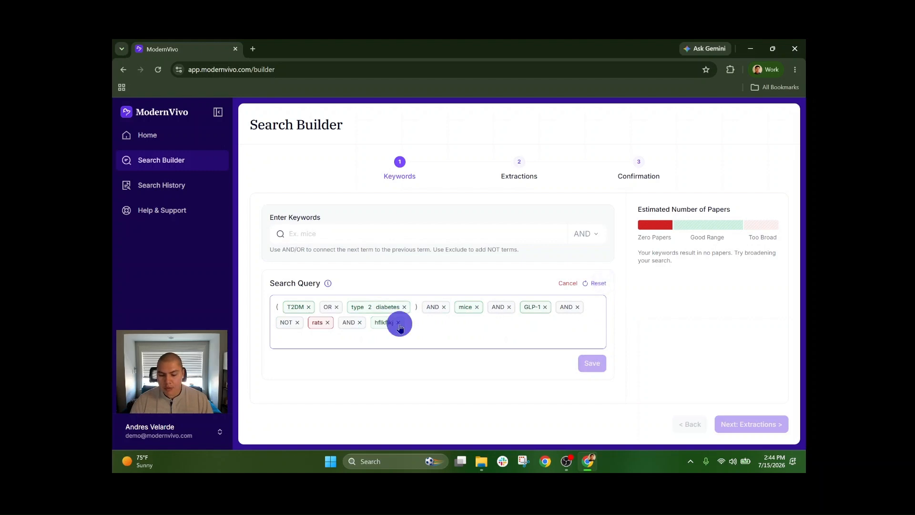
left_click(359, 322)
left_click(357, 318)
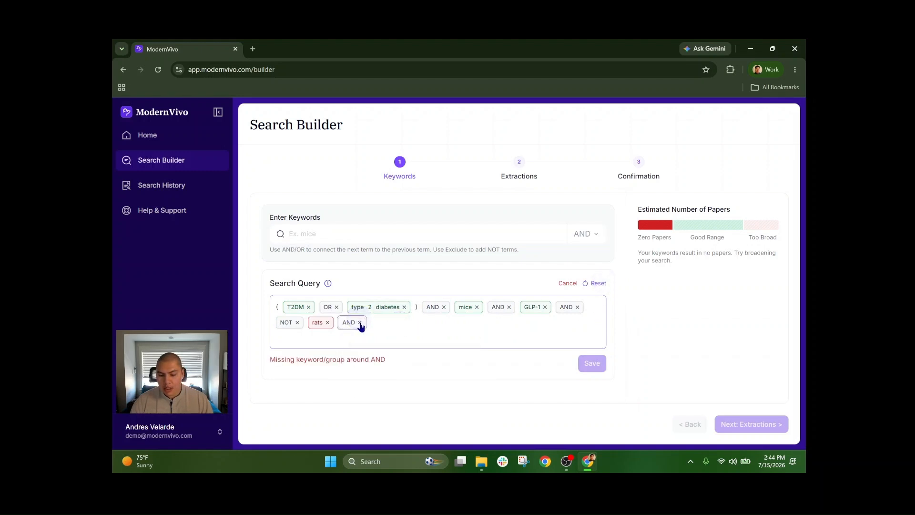
left_click(360, 322)
left_click(592, 363)
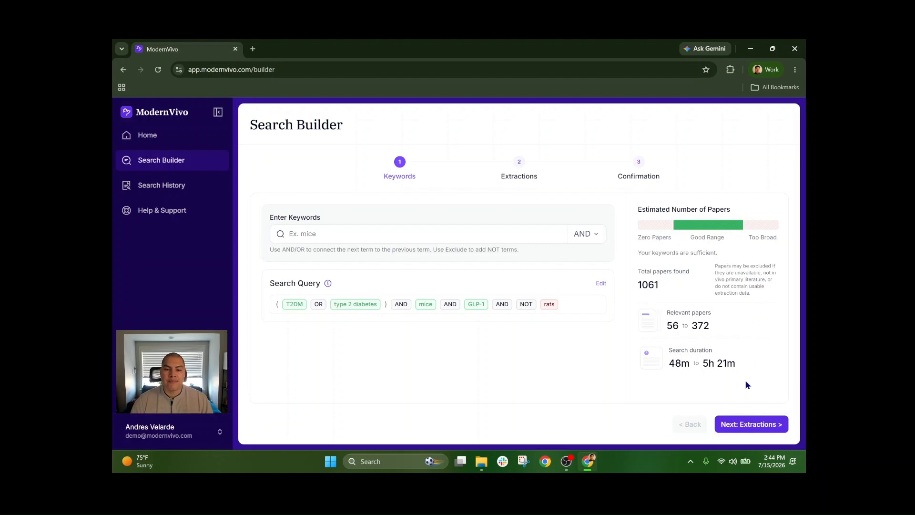
Proceed to the extraction fields and select Animal Age, Animal Sex, Animal Weight and Animal Genetic Background
left_click(751, 424)
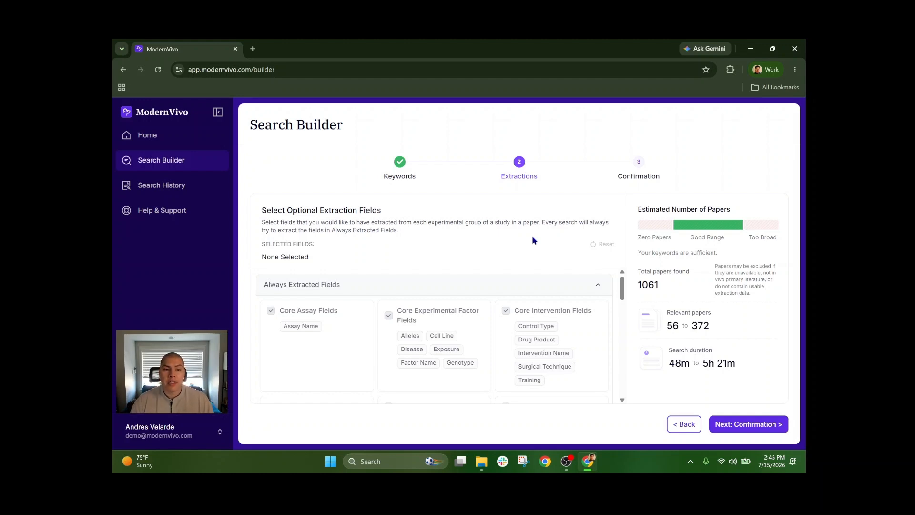
scroll(511, 330, "down", 2)
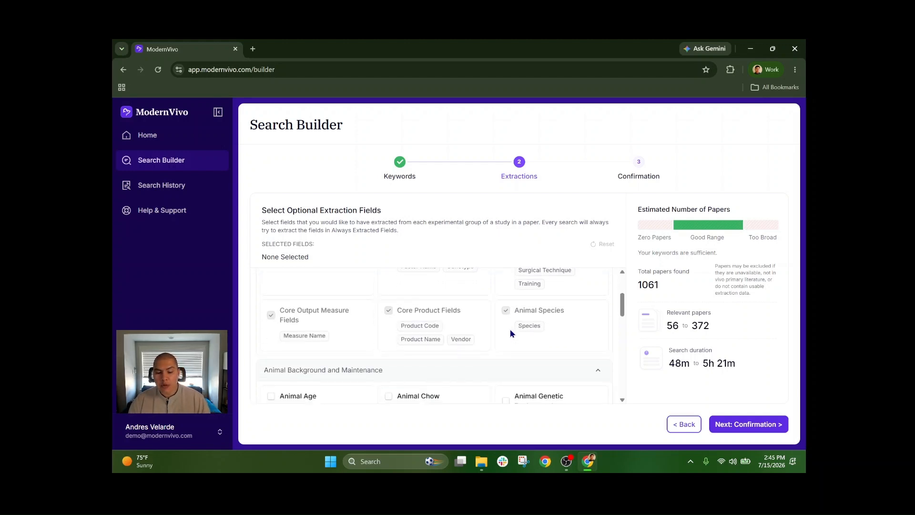
scroll(509, 323, "down", 2)
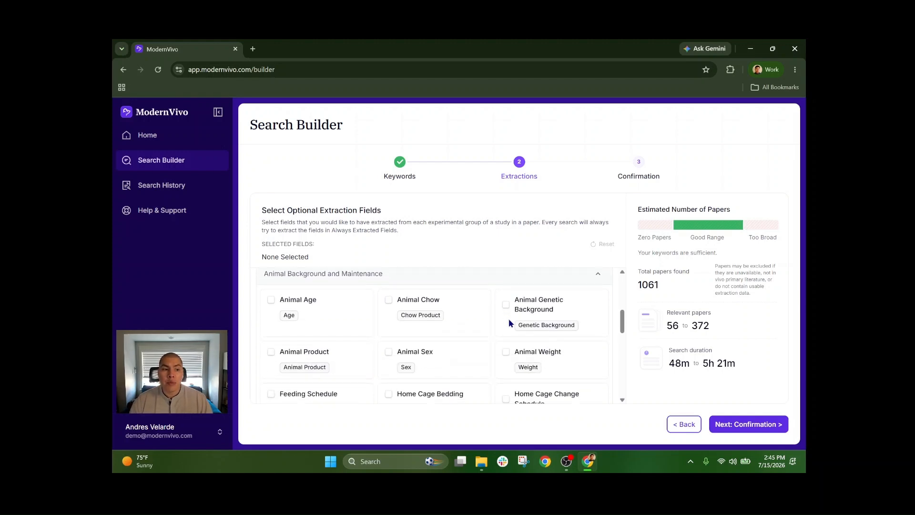
scroll(508, 322, "down", 6)
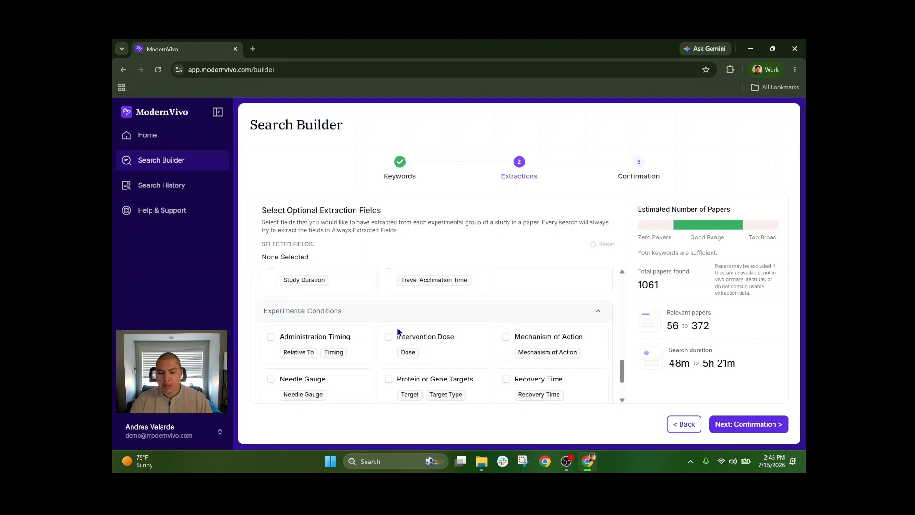
scroll(393, 328, "up", 5)
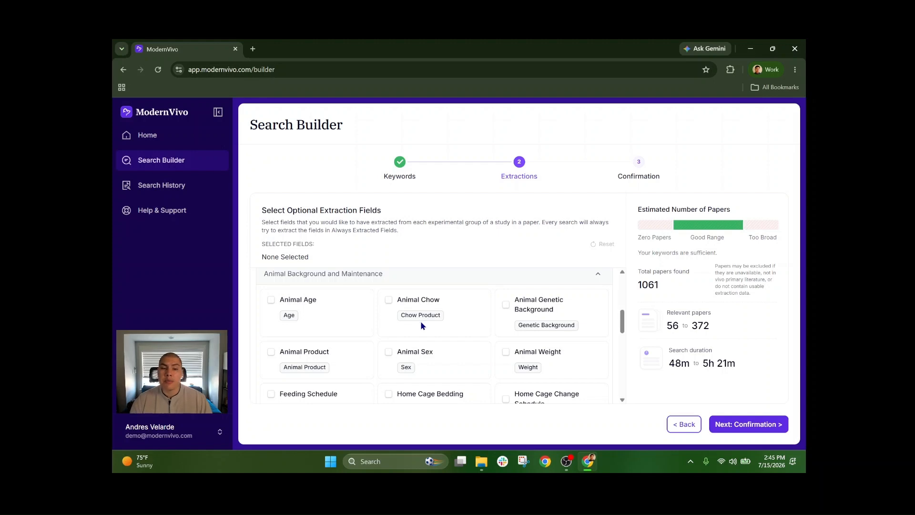
left_click(272, 299)
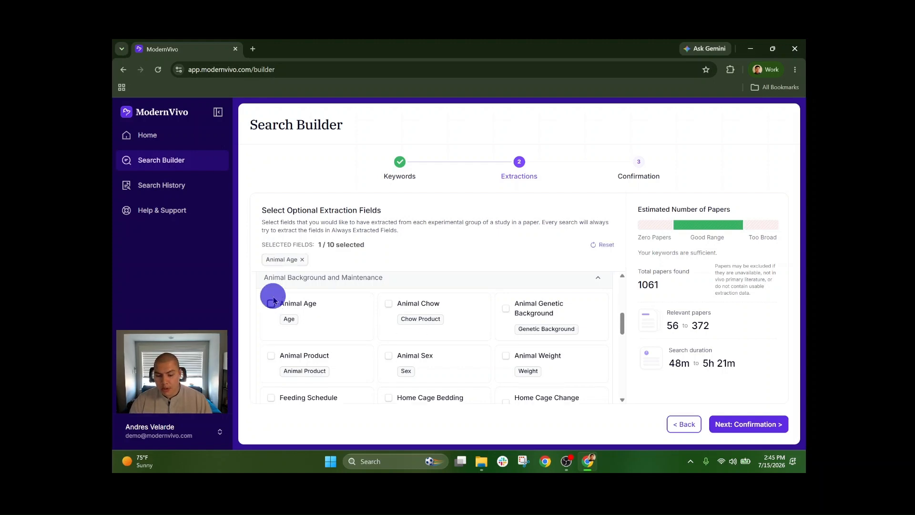
left_click(389, 355)
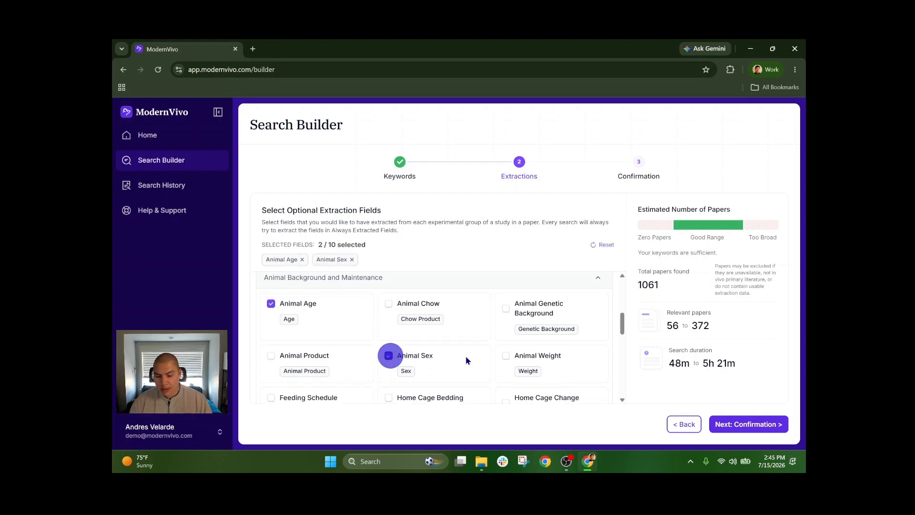
left_click(505, 356)
left_click(506, 308)
Add Study Duration, Administration Timing, Intervention Dose and Route of Administration to the selected extraction fields
scroll(450, 327, "down", 2)
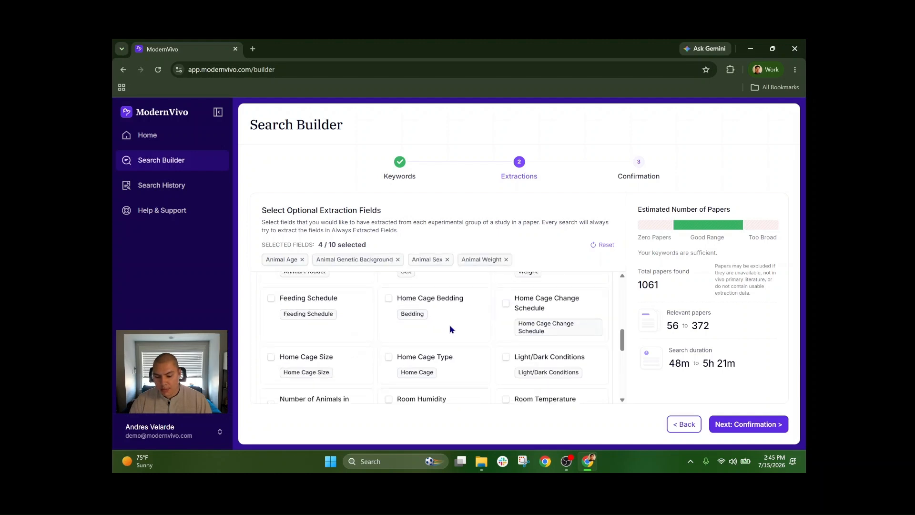
scroll(450, 327, "down", 3)
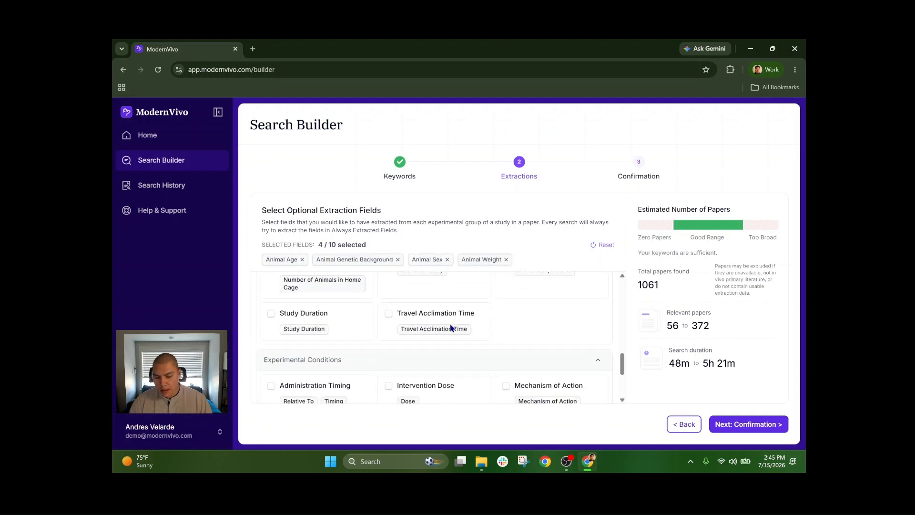
scroll(450, 327, "down", 1)
scroll(402, 308, "up", 2)
left_click(271, 362)
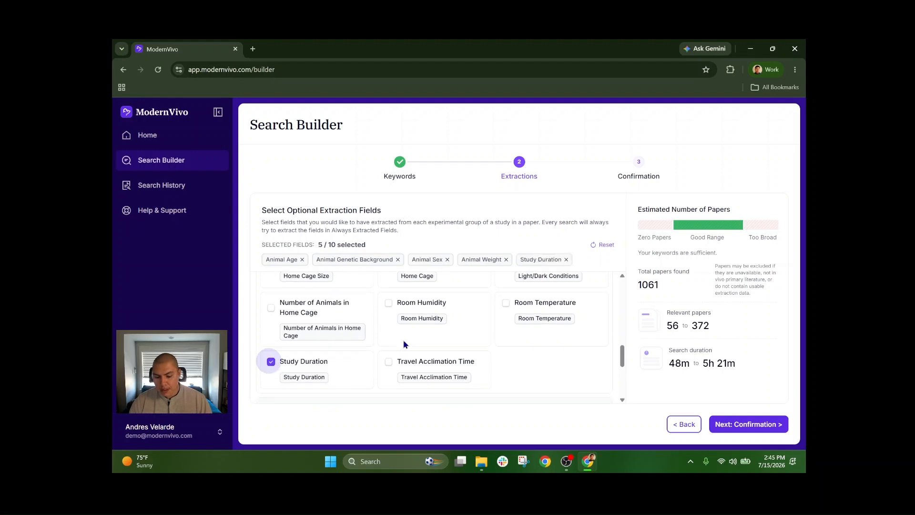
scroll(403, 344, "down", 3)
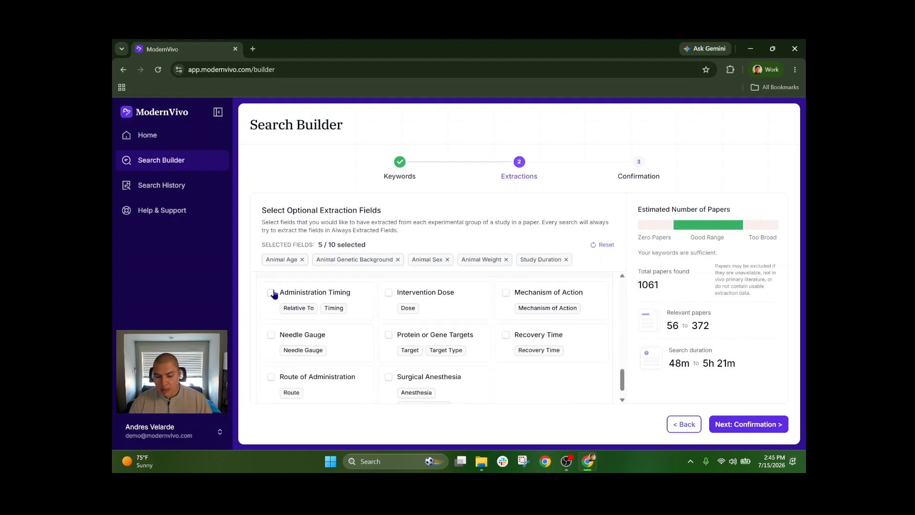
left_click(271, 293)
left_click(389, 308)
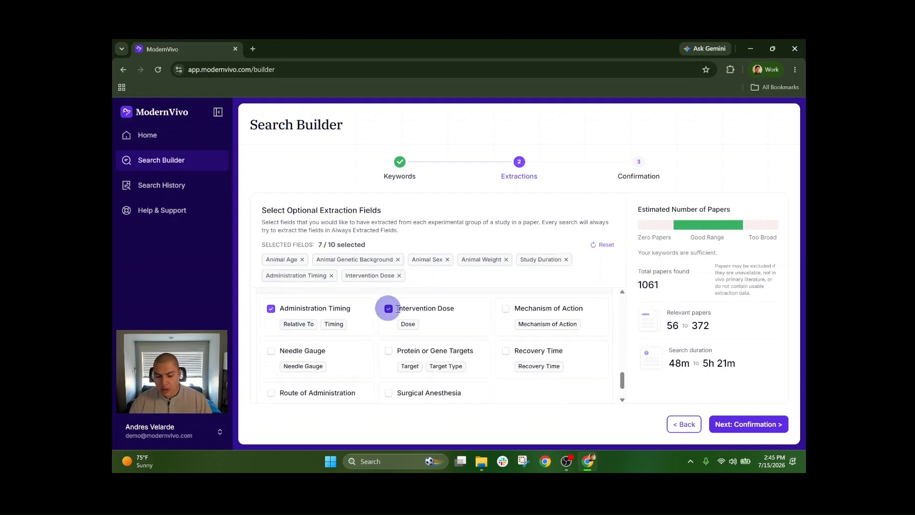
scroll(402, 341, "down", 1)
left_click(271, 353)
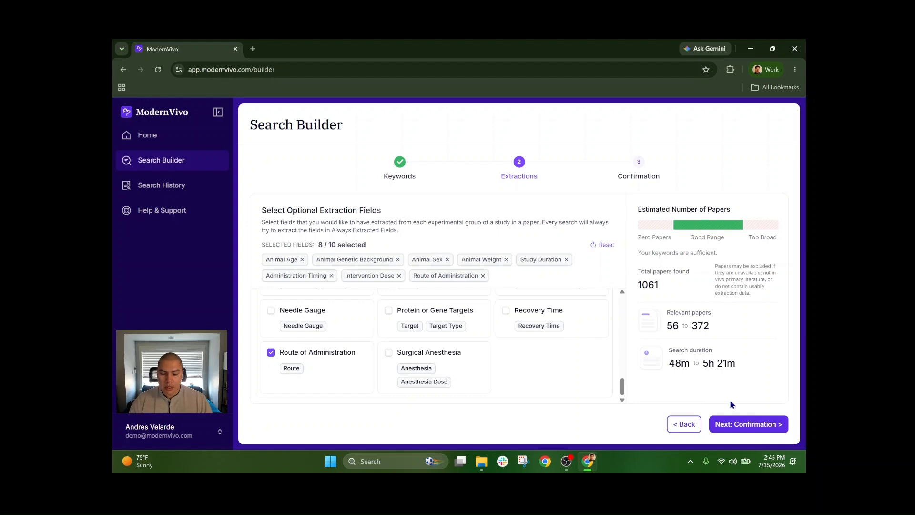
Proceed to the confirmation stage and name the search T2DM GLP-1 in Mice
left_click(757, 424)
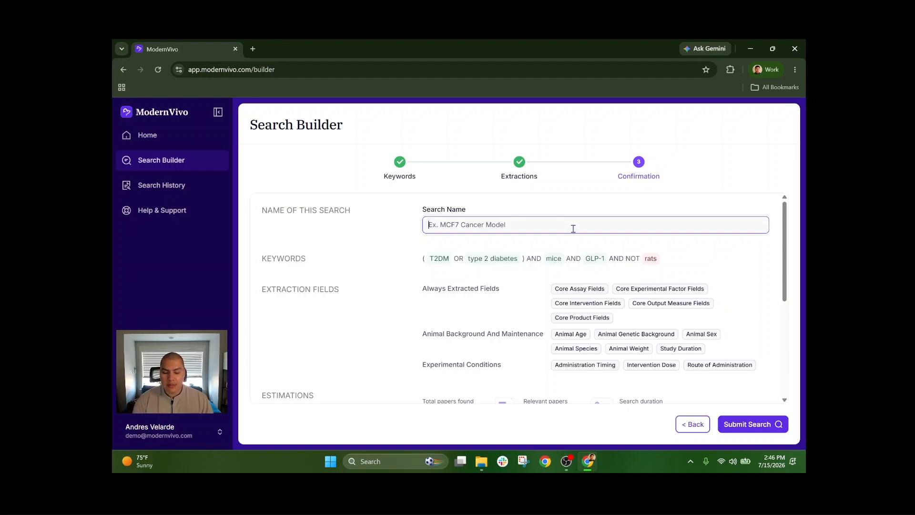
type("T2DM")
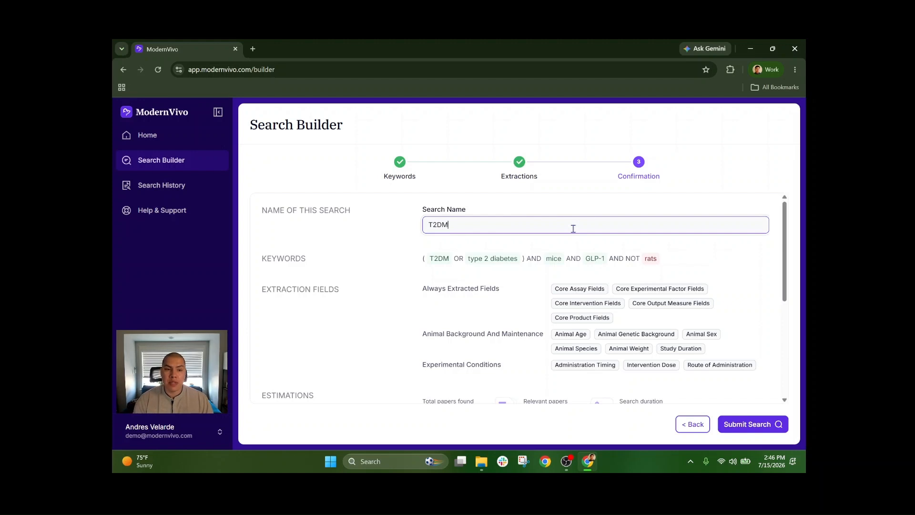
type(" GLP-1 in Mice")
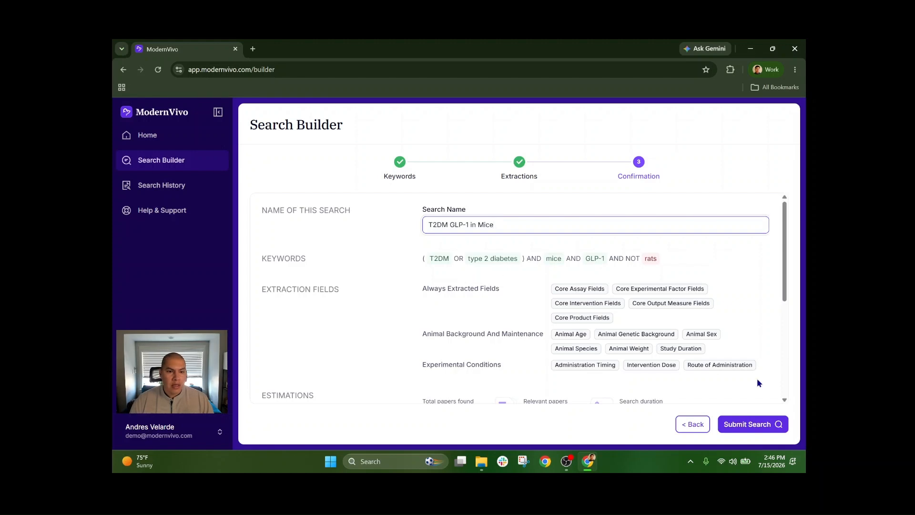
Set the number of papers to process to 30
scroll(706, 347, "down", 2)
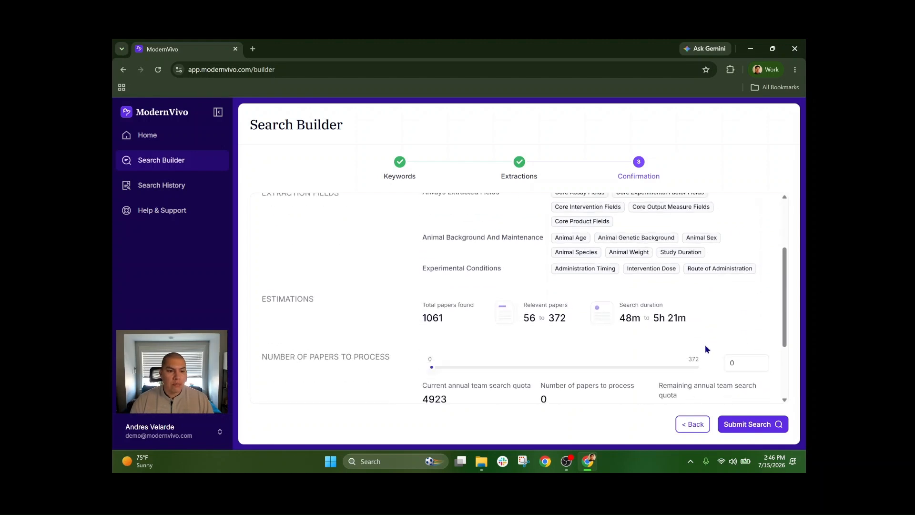
scroll(706, 350, "down", 2)
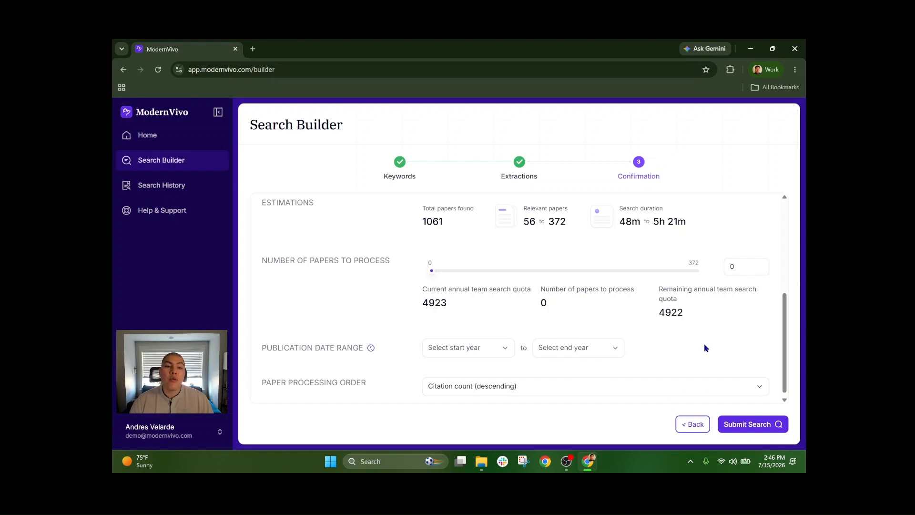
left_click_drag(430, 272, 450, 282)
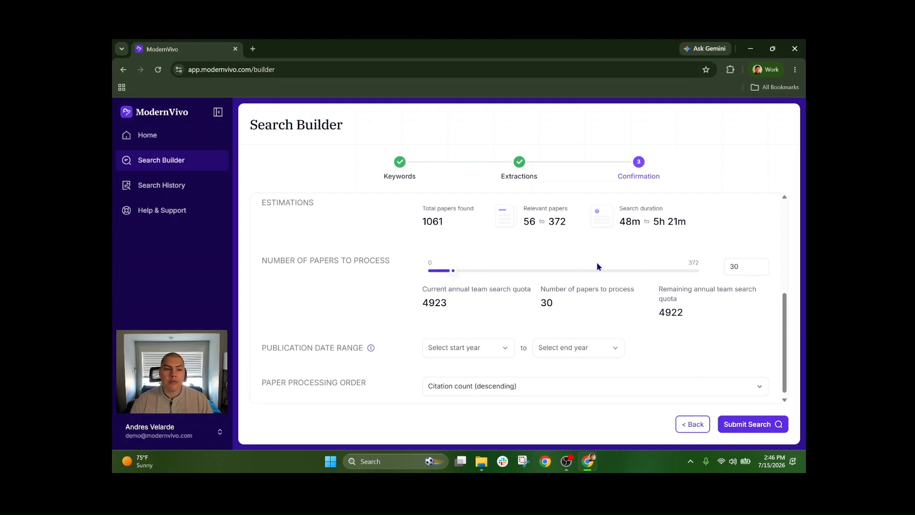
scroll(598, 260, "down", 1)
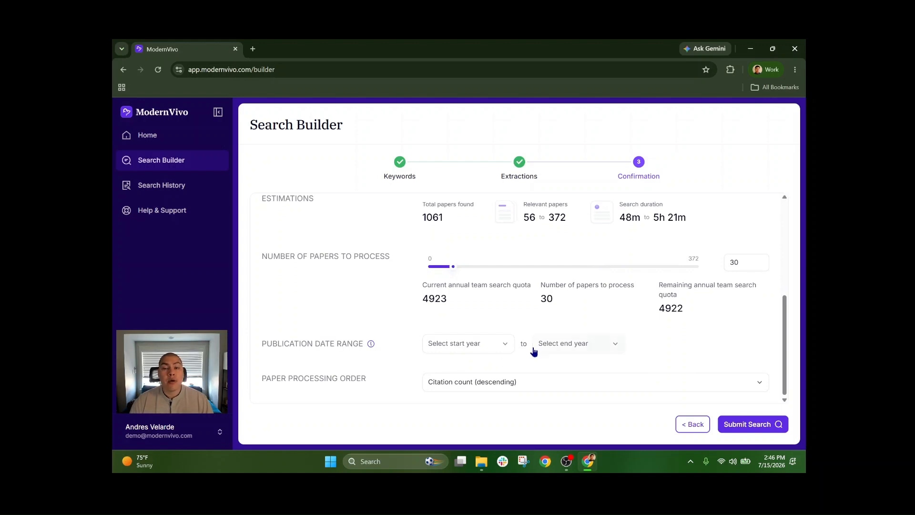
left_click(490, 346)
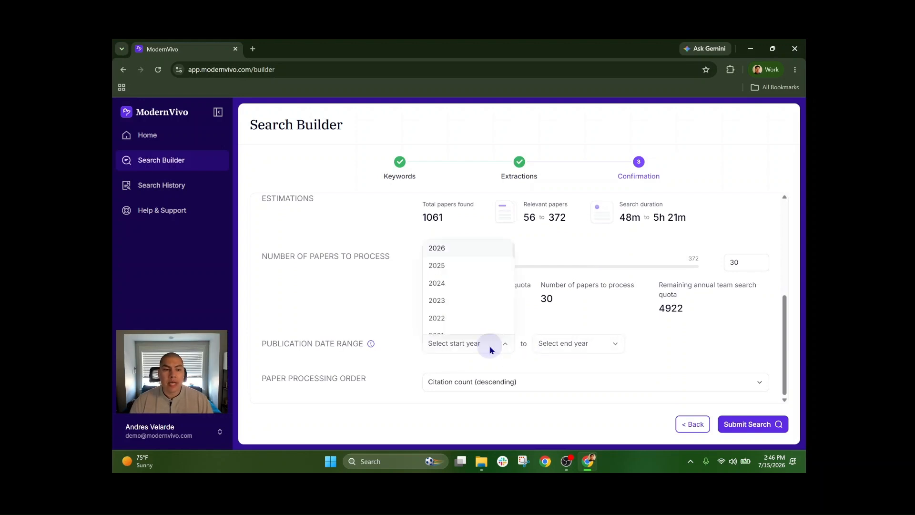
left_click(464, 247)
left_click(603, 350)
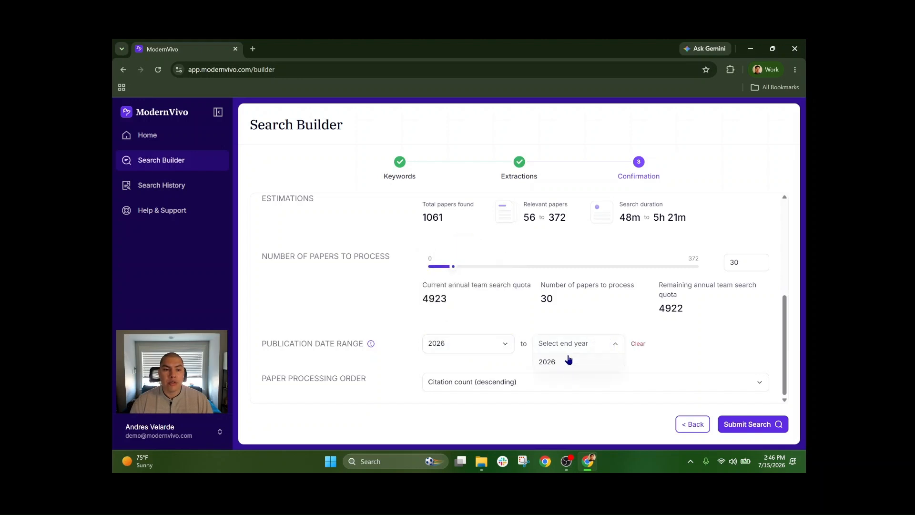
left_click(492, 344)
Set the publication date range from 2024 to 2026
left_click(474, 345)
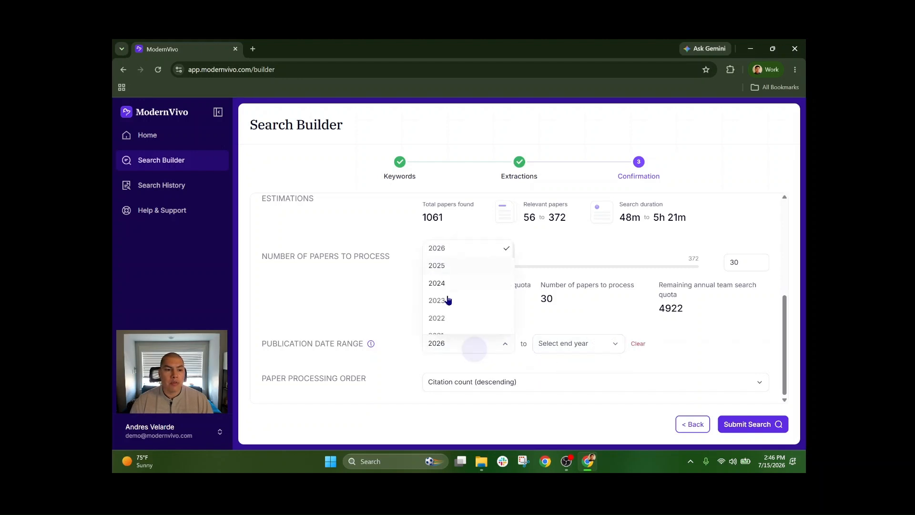
left_click(450, 286)
left_click(613, 350)
left_click(582, 361)
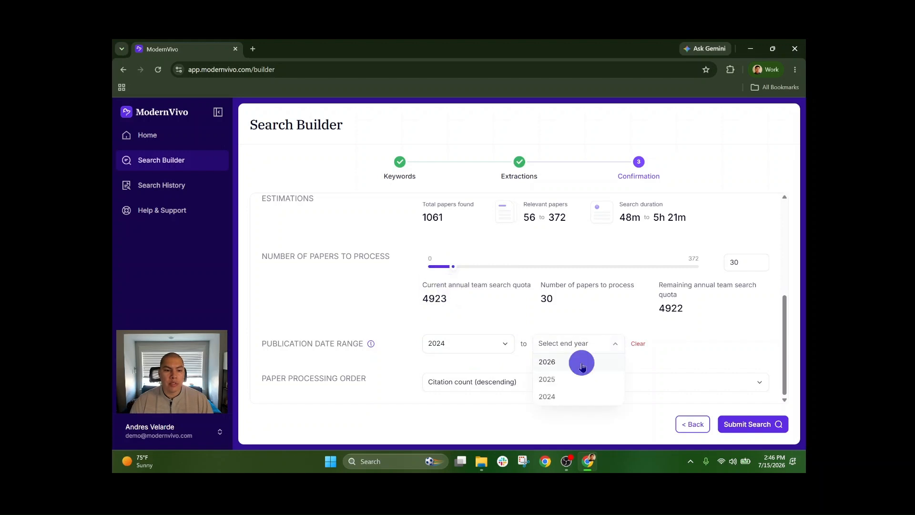
Check the paper processing order options, keep Citation count (descending), and submit the search
left_click(524, 392)
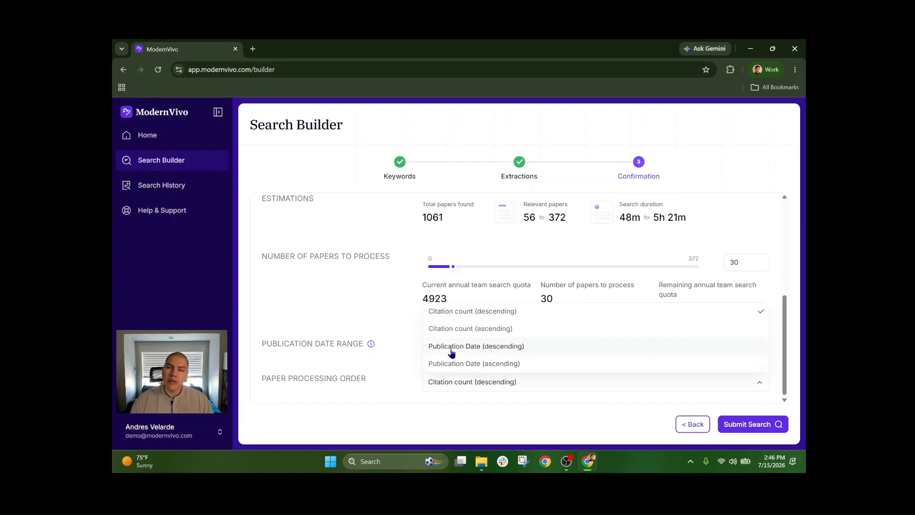
left_click(519, 420)
scroll(542, 351, "up", 3)
scroll(544, 352, "down", 3)
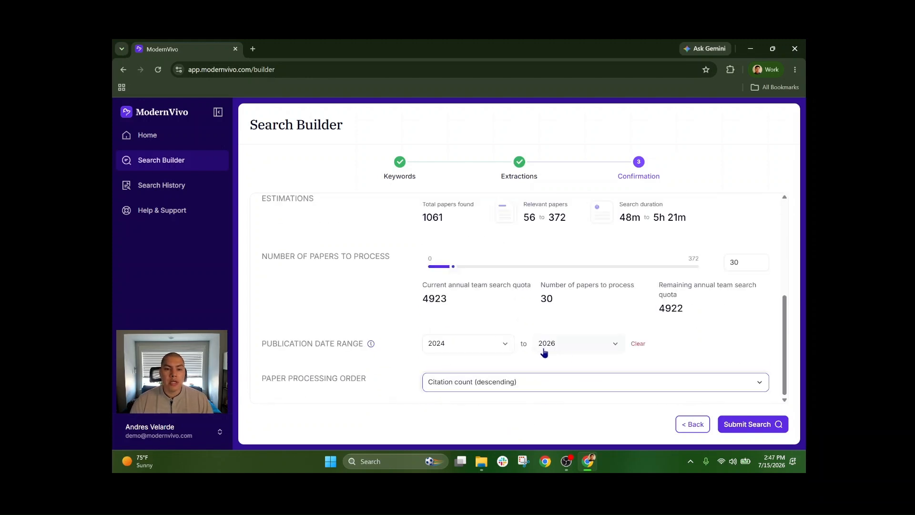
left_click(763, 426)
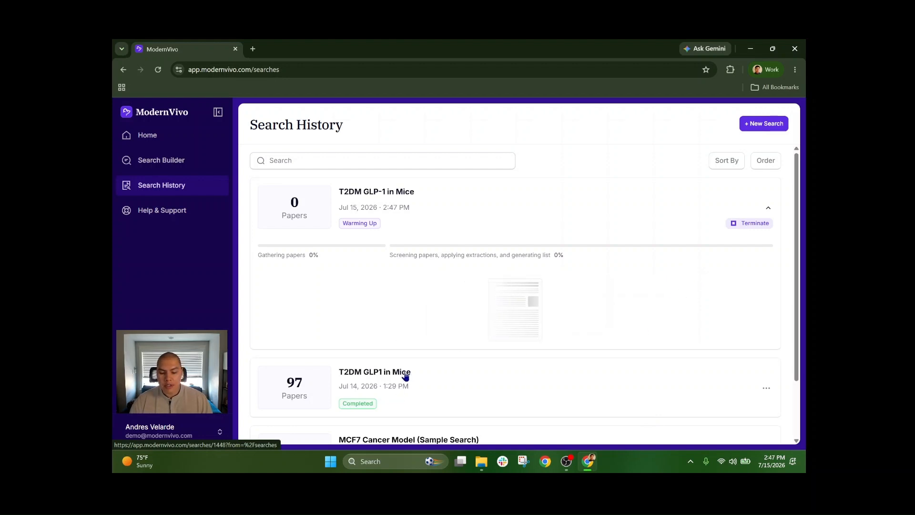
Terminate the newly submitted T2DM GLP-1 in Mice search
left_click(751, 223)
left_click(476, 306)
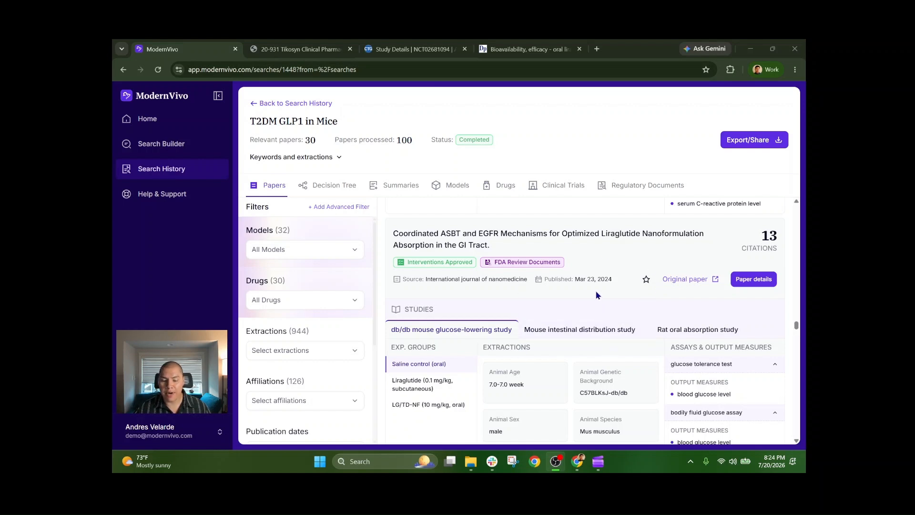
Browse the papers of the completed T2DM GLP1 in Mice search and review its keywords and extraction fields
scroll(595, 291, "down", 2)
scroll(595, 286, "down", 6)
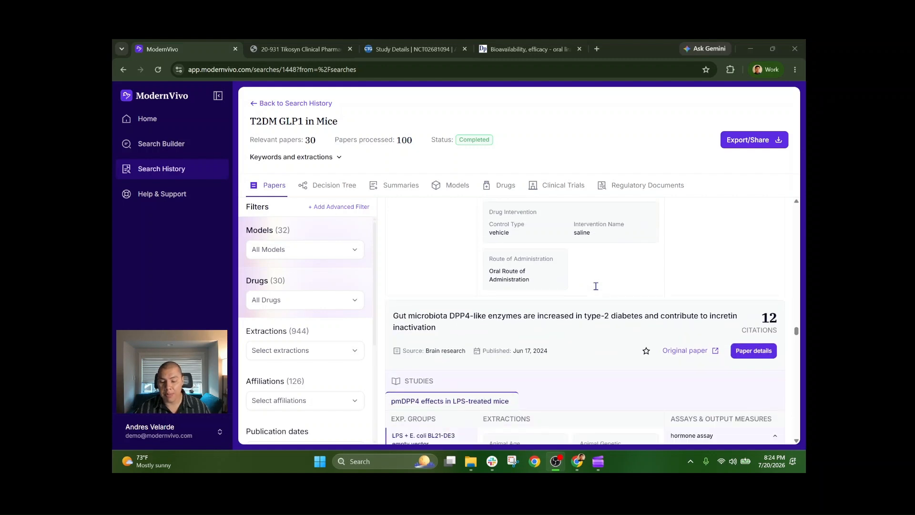
scroll(595, 286, "down", 1)
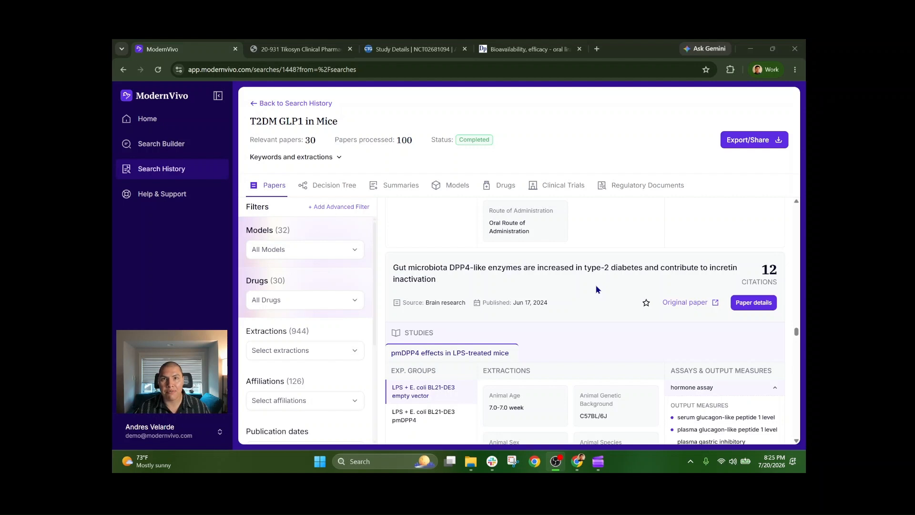
scroll(596, 286, "up", 5)
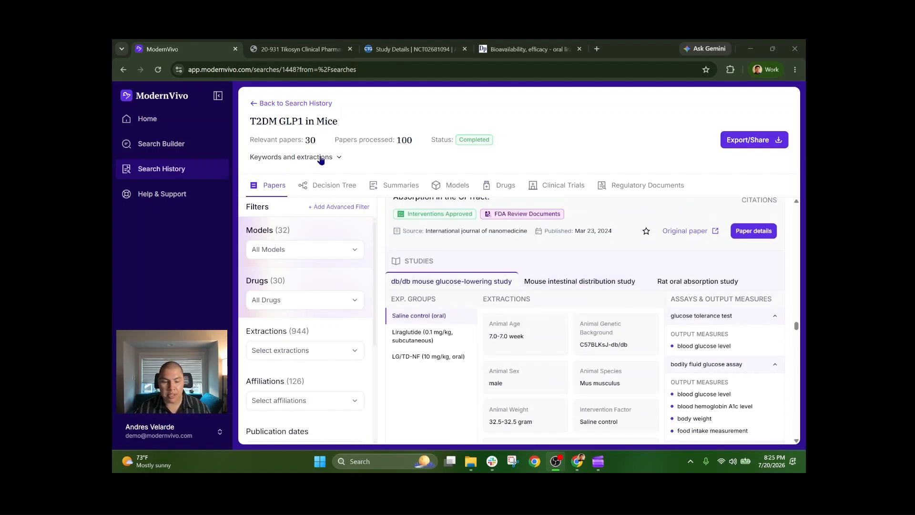
left_click(339, 158)
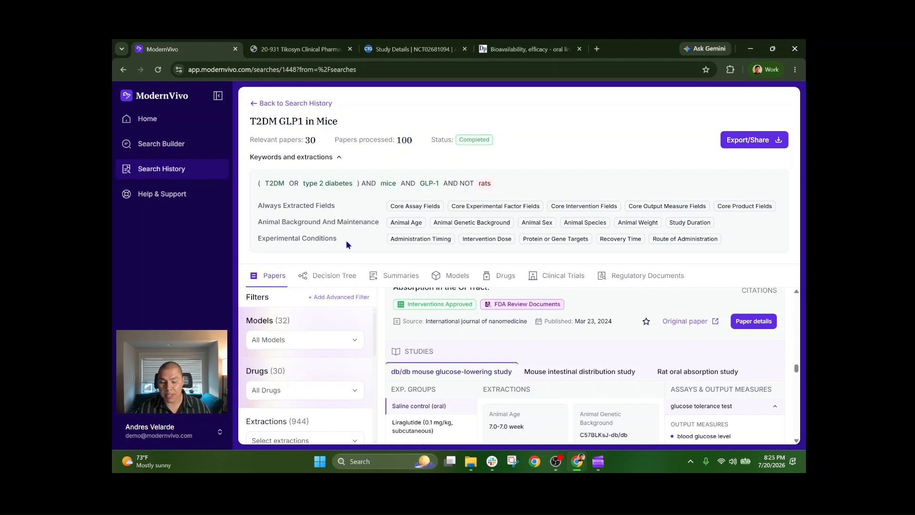
left_click(340, 160)
In the liraglutide nanoformulation paper, examine the db/db mouse glucose-lowering study's extractions for the Liraglutide and LG/TD-NF experimental groups
scroll(576, 355, "up", 1)
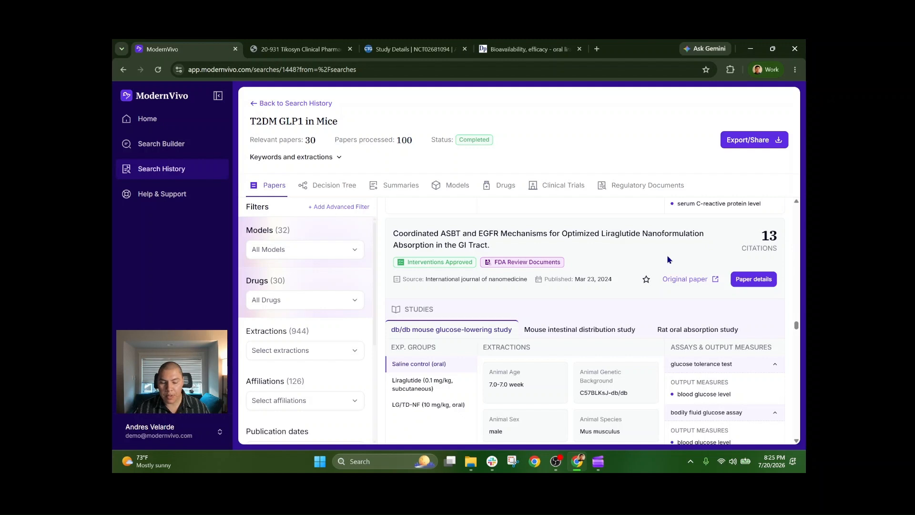
scroll(668, 259, "down", 1)
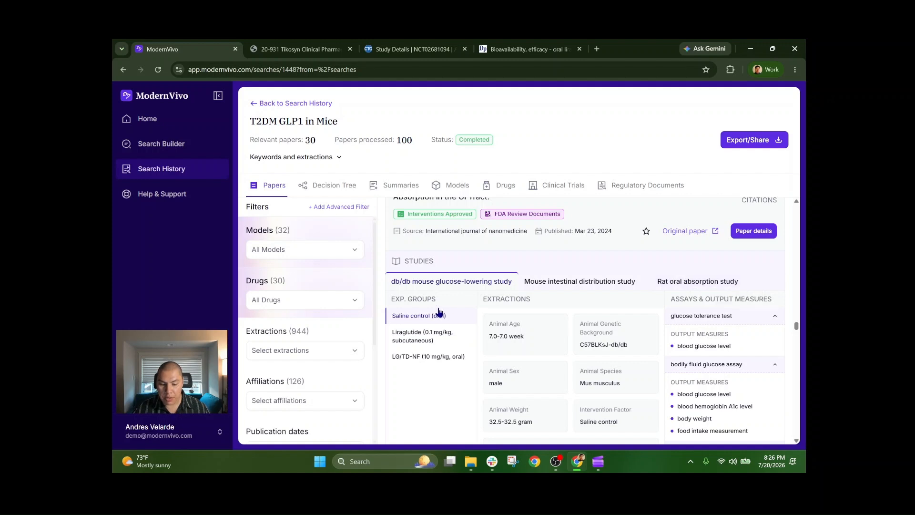
left_click(434, 335)
left_click(442, 356)
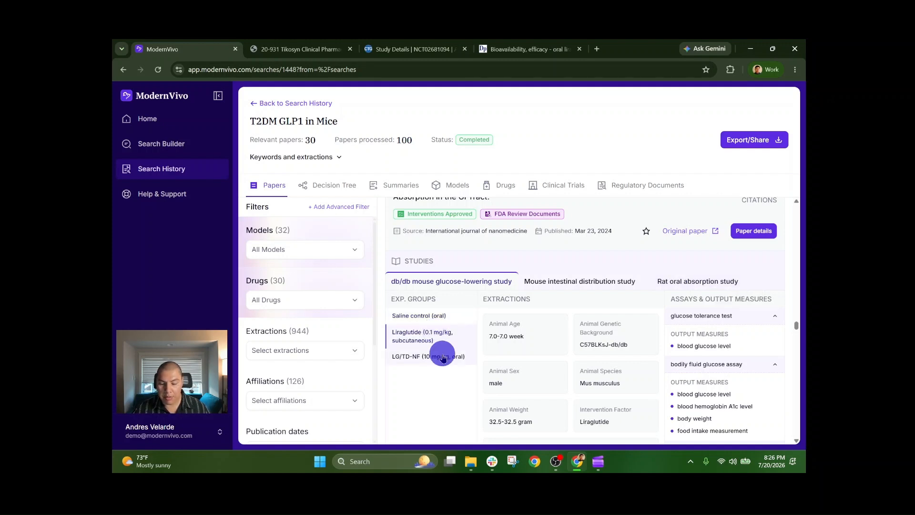
left_click(428, 334)
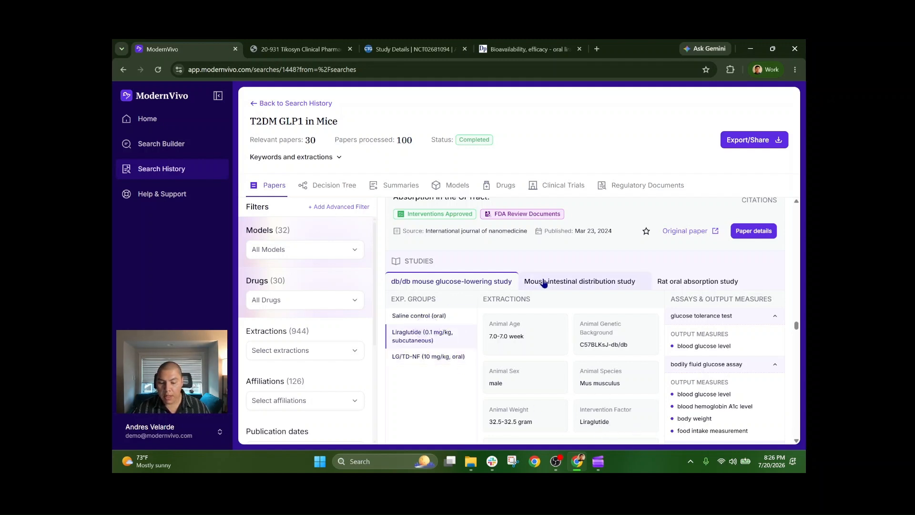
scroll(699, 338, "down", 2)
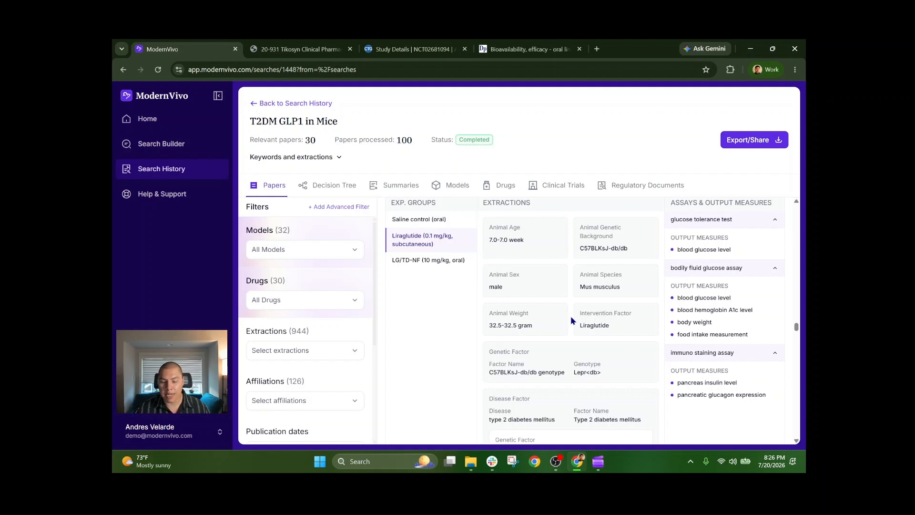
scroll(570, 315, "up", 1)
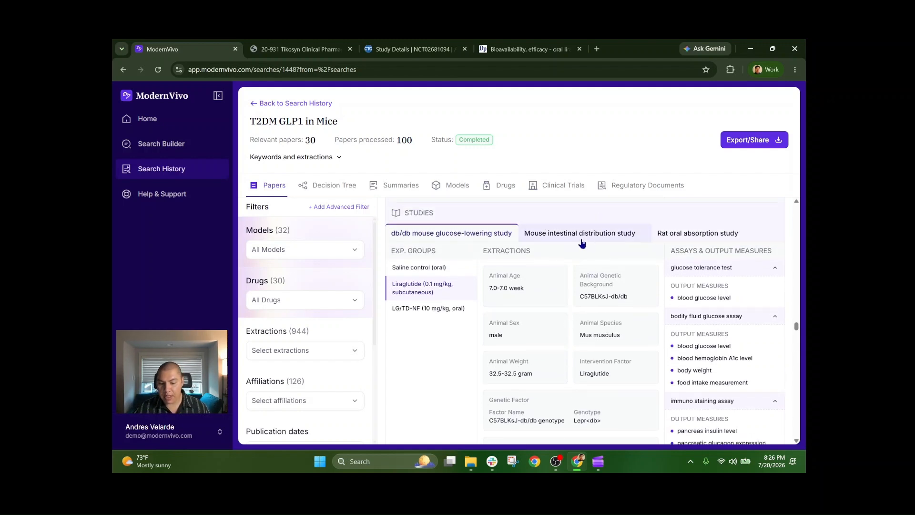
Compare the assays and output measures of the mouse intestinal distribution study with those of the db/db mouse glucose-lowering study
left_click(556, 233)
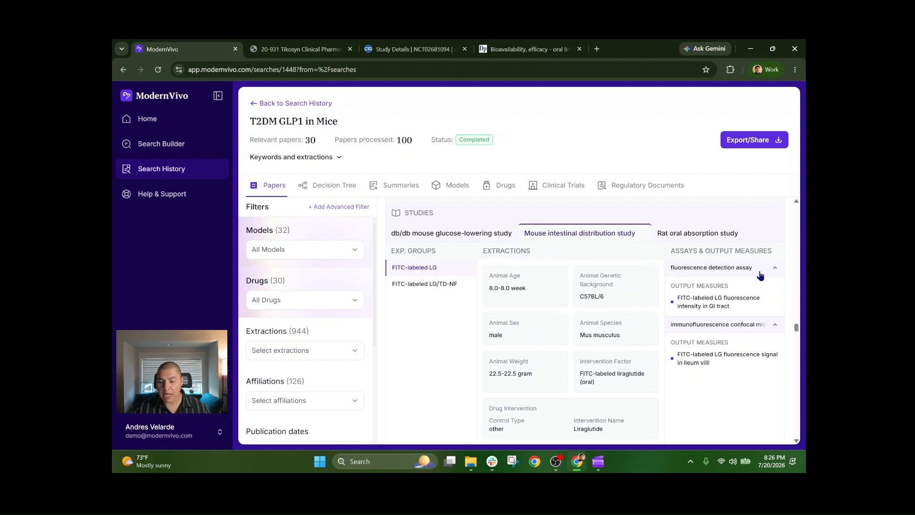
left_click(450, 236)
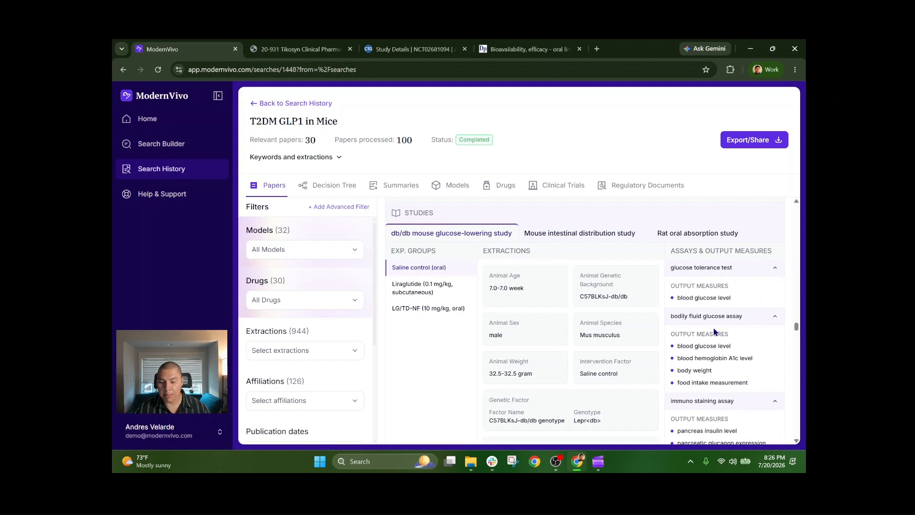
scroll(715, 334, "down", 1)
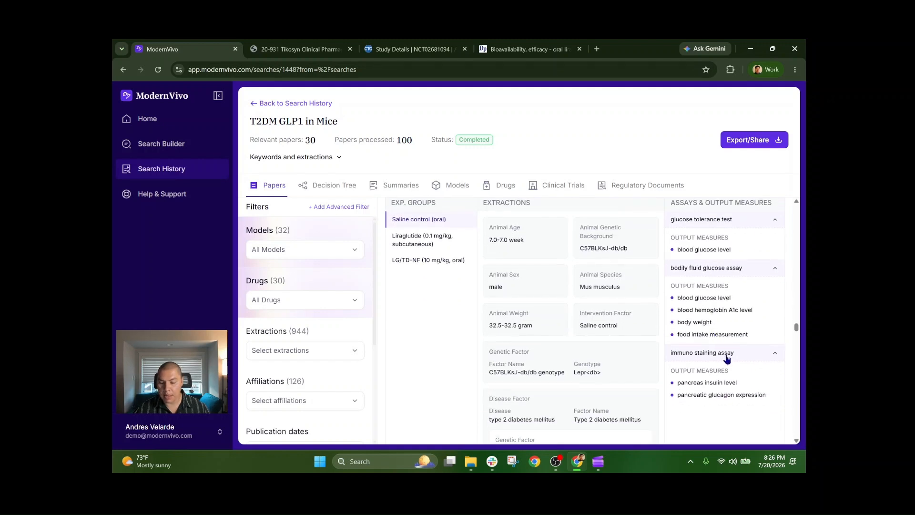
scroll(724, 353, "up", 1)
left_click(604, 232)
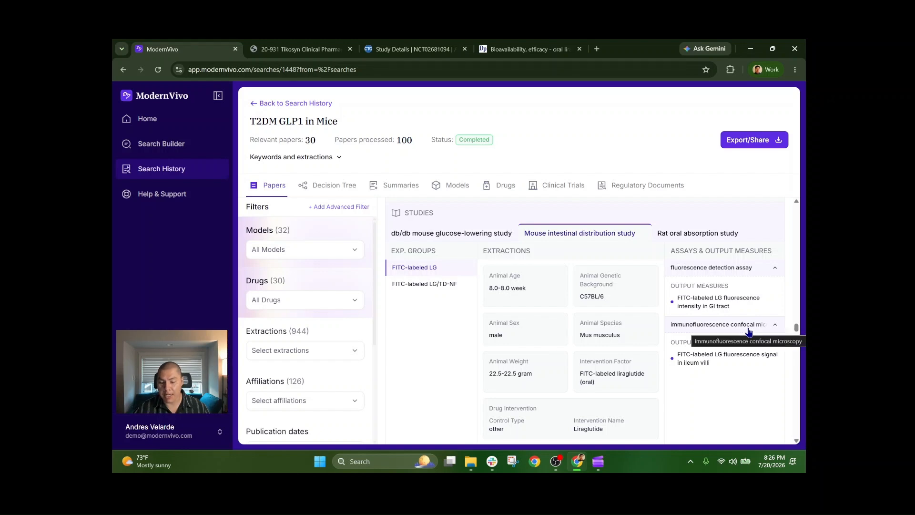
Examine the rat oral absorption study's extractions and output measures
left_click(699, 241)
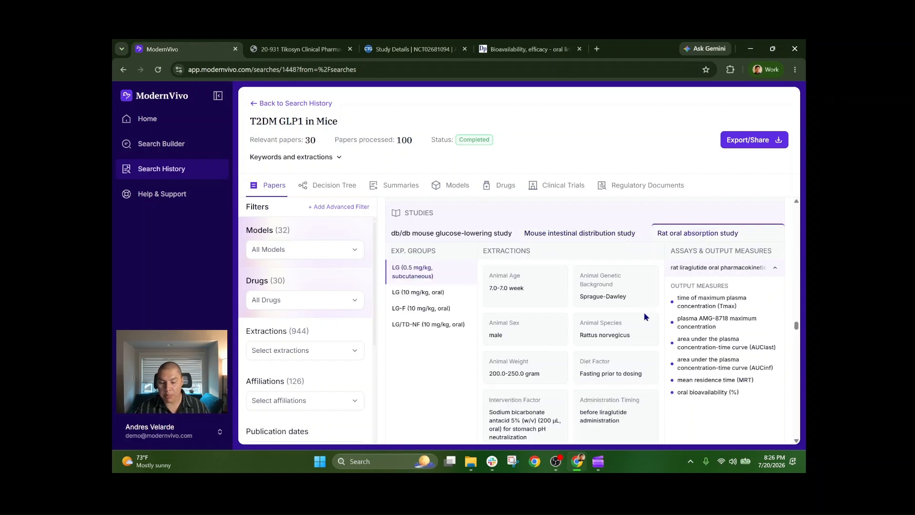
scroll(644, 316, "down", 1)
scroll(644, 316, "down", 2)
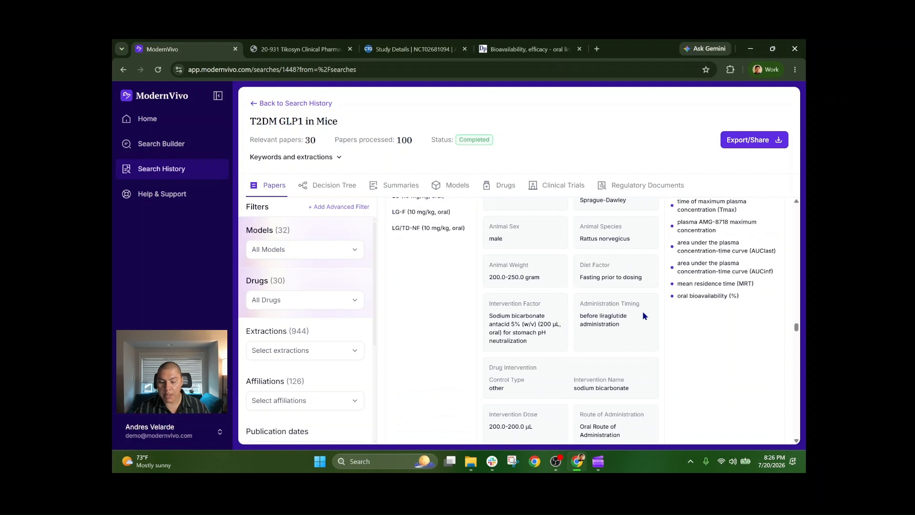
scroll(642, 316, "up", 4)
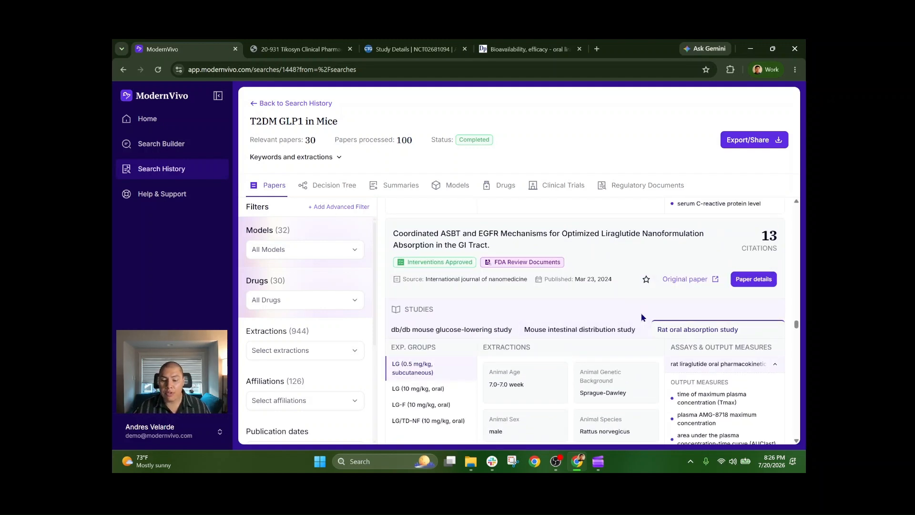
Open the liraglutide nanoformulation paper's details and read through its extractions to the method summary
left_click(750, 281)
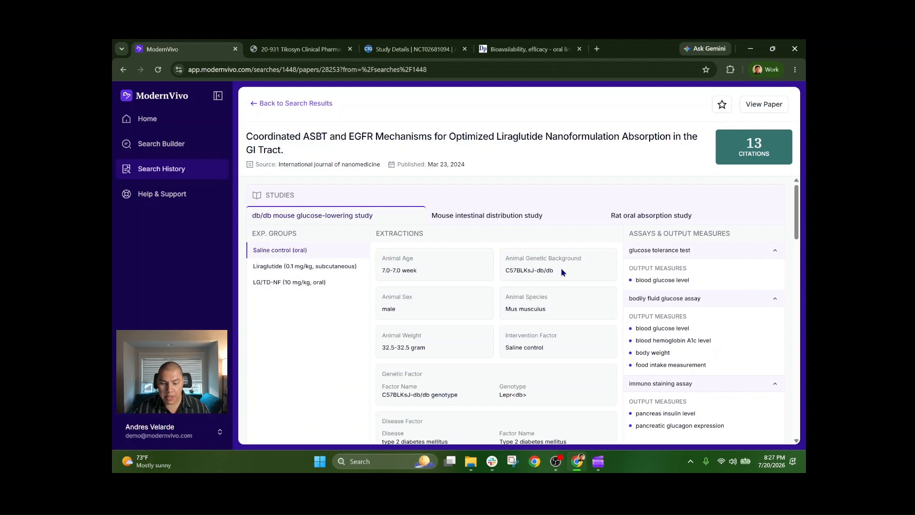
scroll(597, 301, "down", 5)
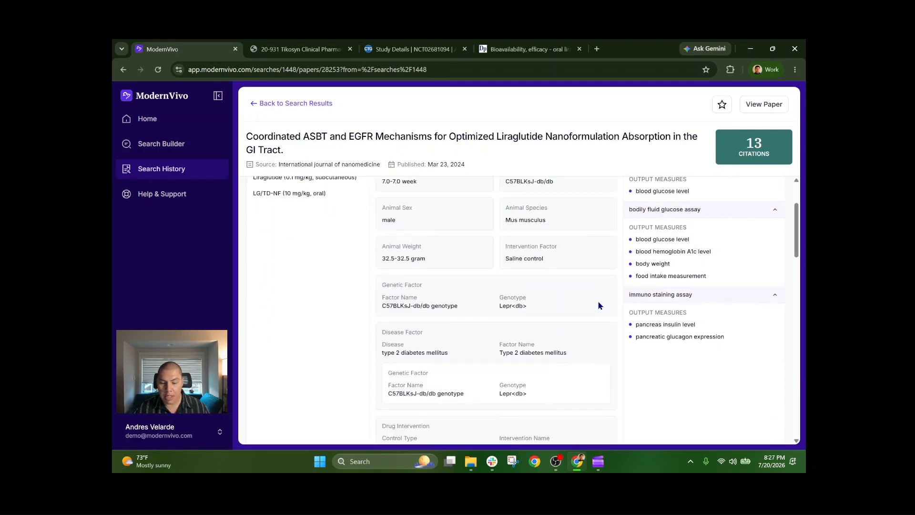
scroll(599, 304, "down", 3)
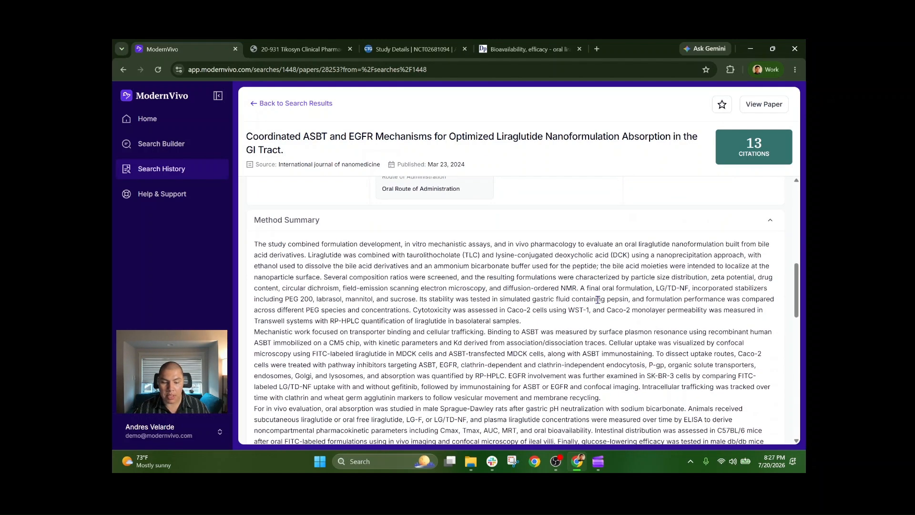
Read the method summary and results summary of the liraglutide nanoformulation paper
scroll(599, 301, "up", 1)
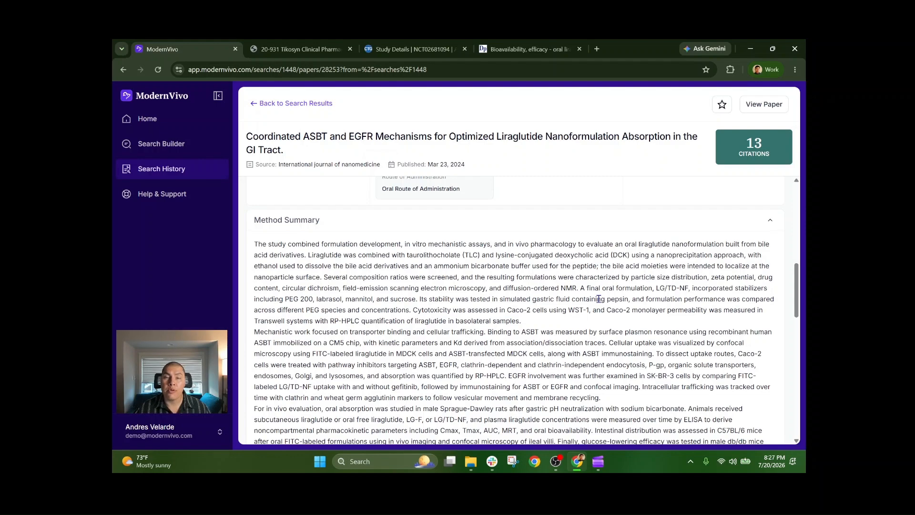
scroll(598, 299, "down", 4)
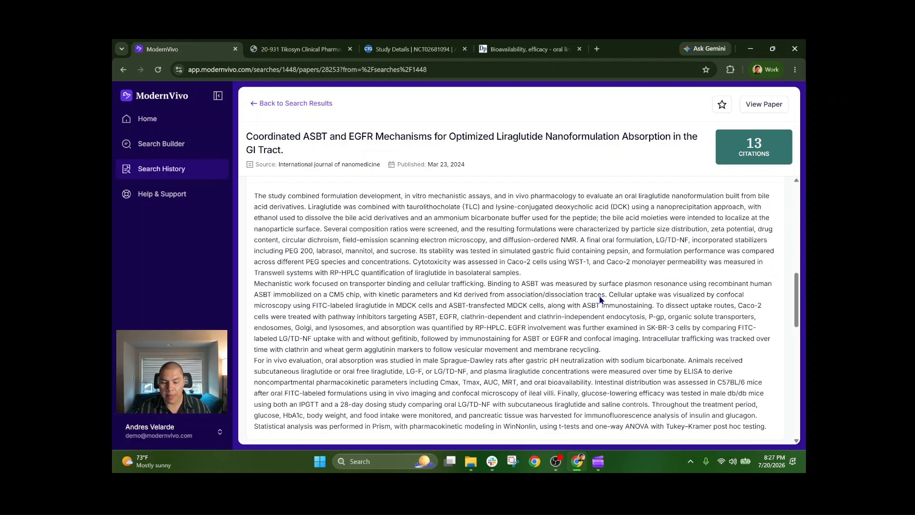
scroll(600, 294, "down", 3)
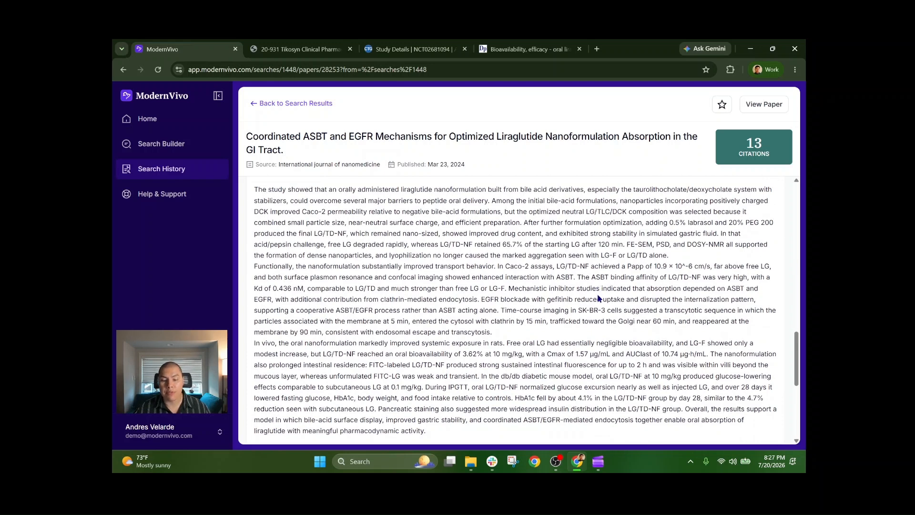
scroll(572, 282, "down", 3)
scroll(540, 268, "up", 2)
scroll(541, 268, "up", 4)
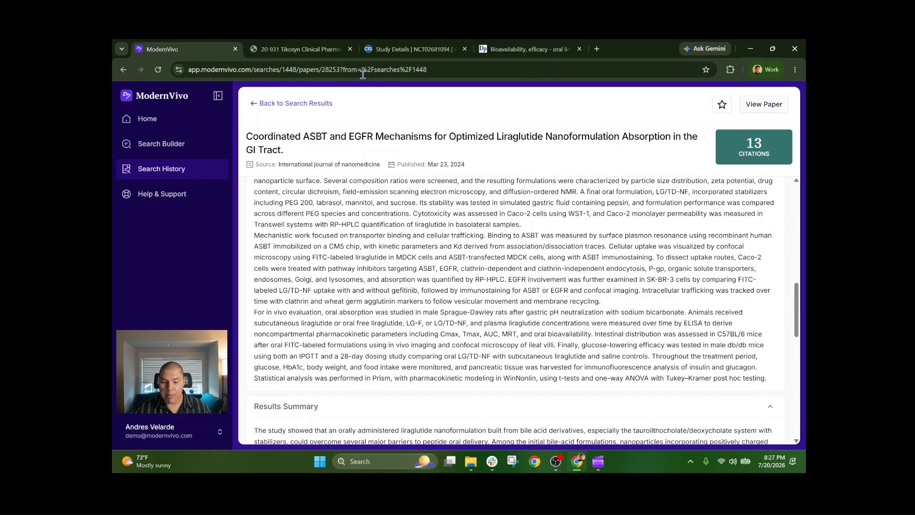
Return to the search results and open the original article of the semaglutide anxiety and cognitive impairment paper to read its abstract
left_click(268, 102)
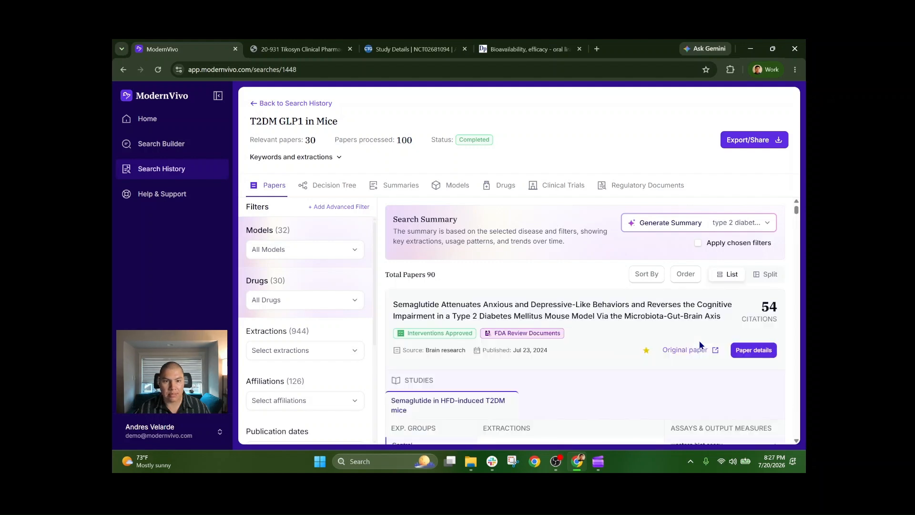
left_click(691, 351)
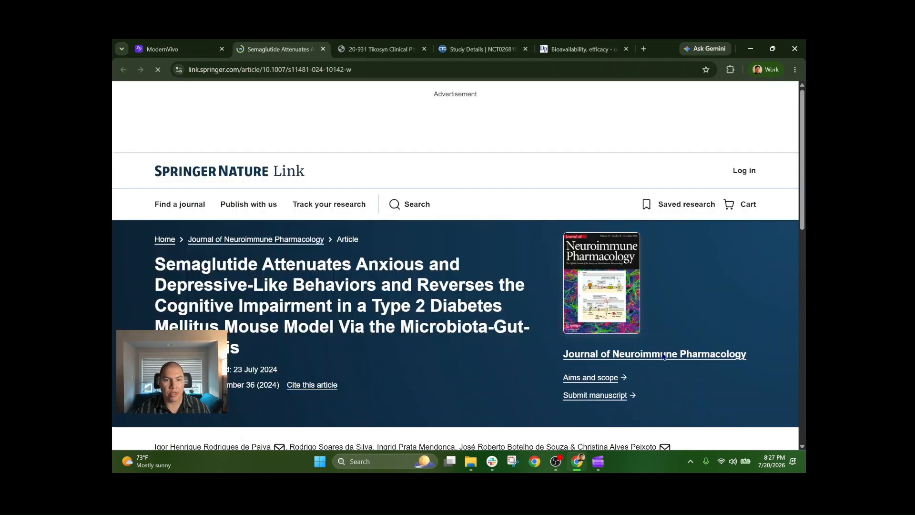
scroll(406, 279, "down", 5)
scroll(405, 279, "down", 4)
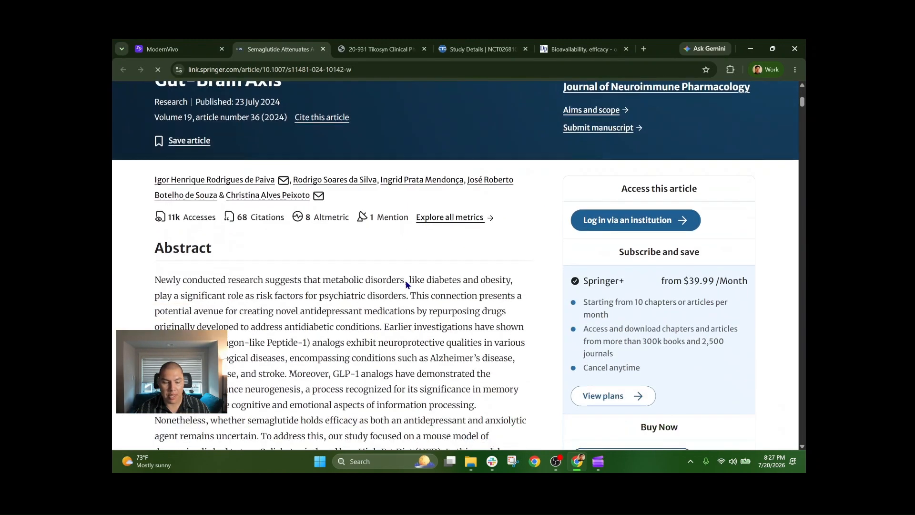
Switch back to the ModernVivo search results and look through the available model and drug filter options
left_click(163, 49)
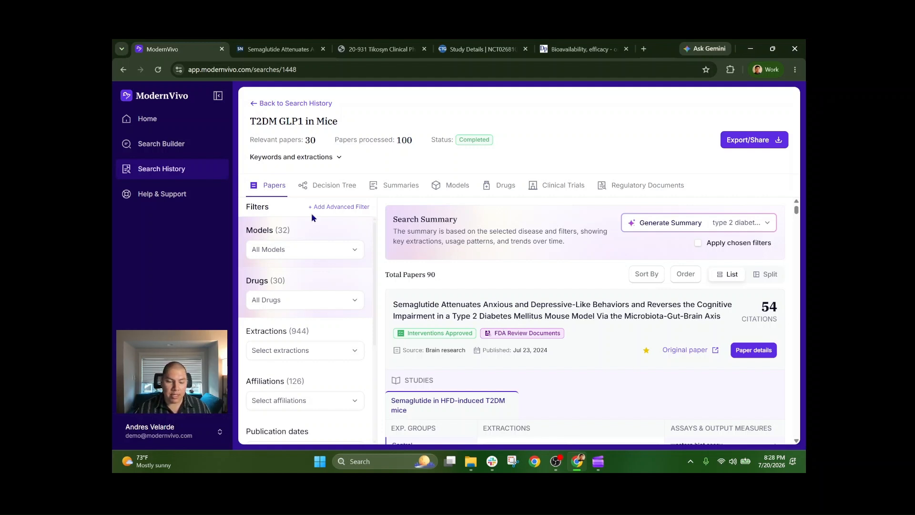
left_click(327, 254)
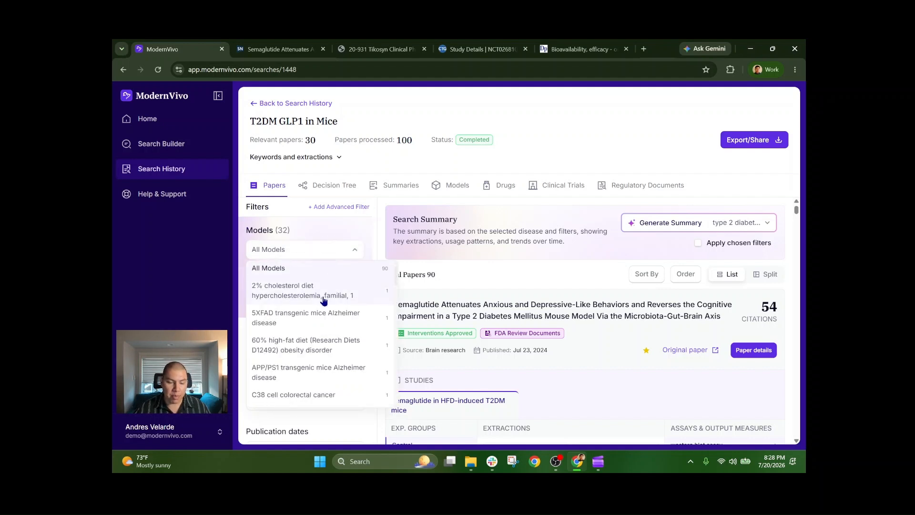
scroll(323, 301, "down", 5)
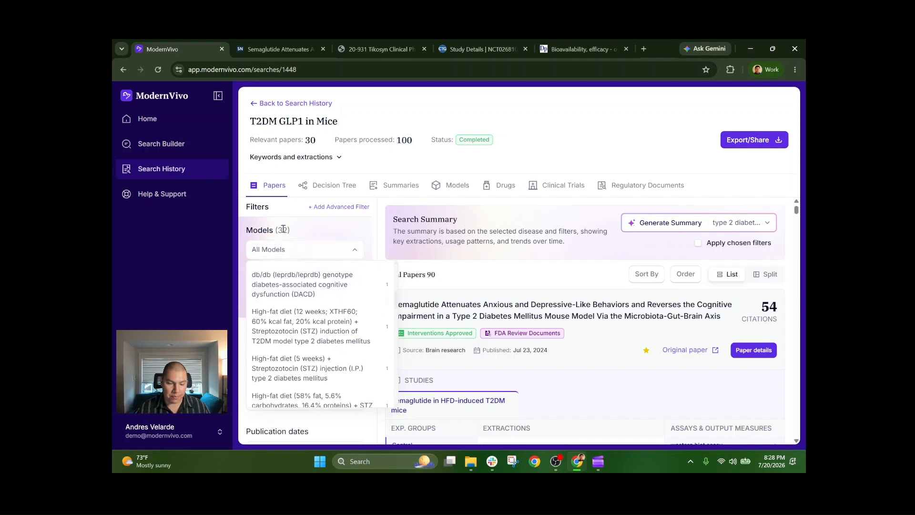
left_click(343, 247)
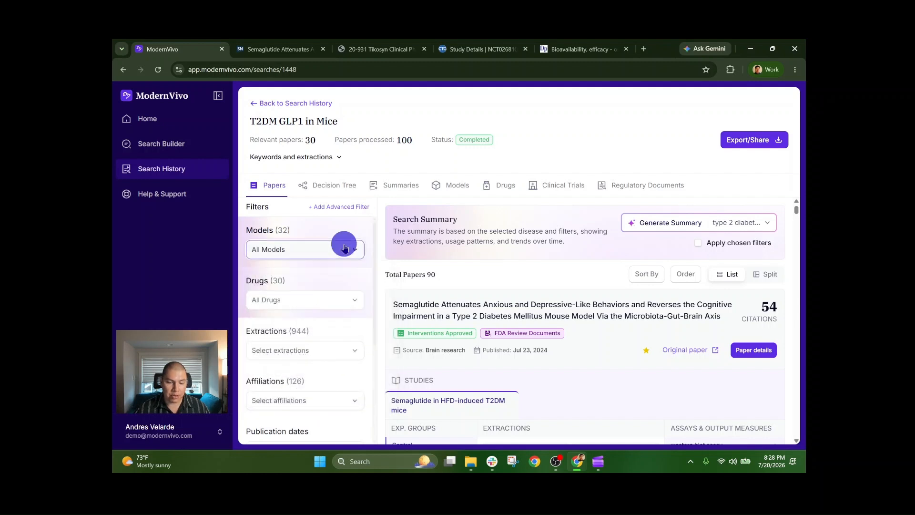
left_click(329, 300)
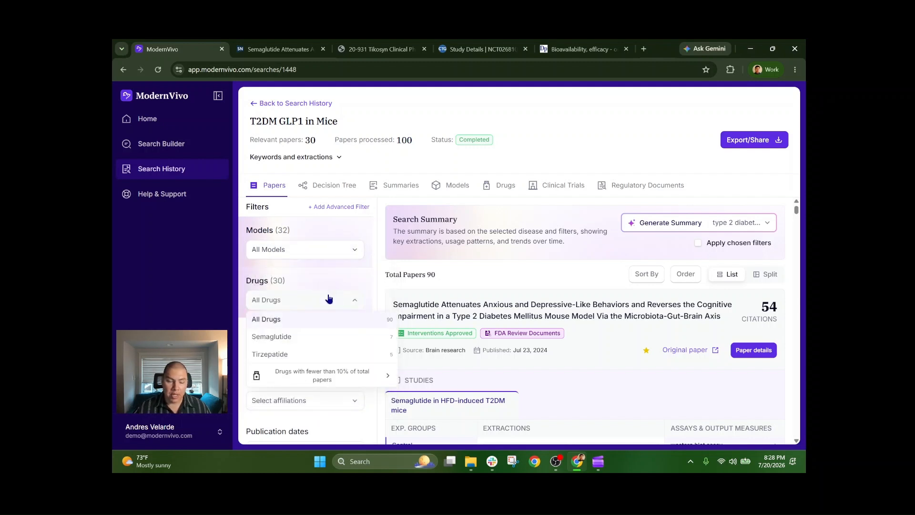
left_click(324, 300)
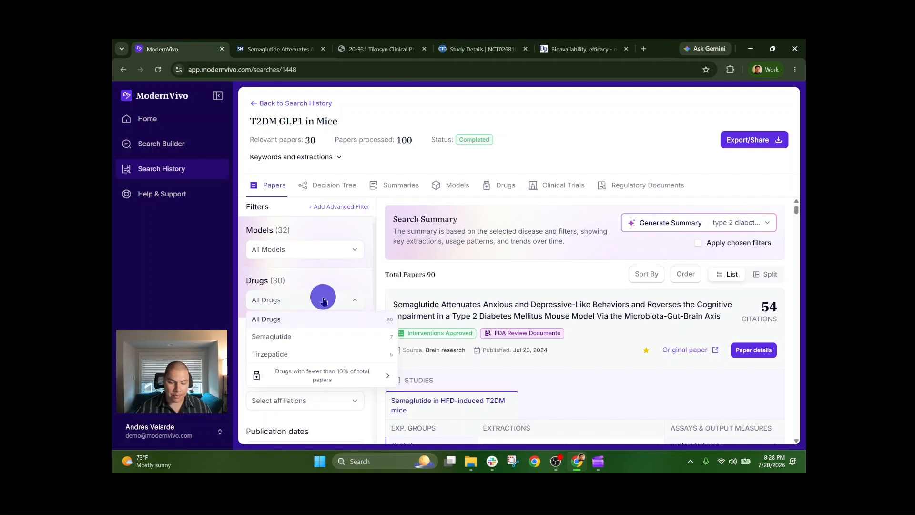
Filter the papers by the Animal Sex extraction, choosing male
scroll(327, 310, "down", 2)
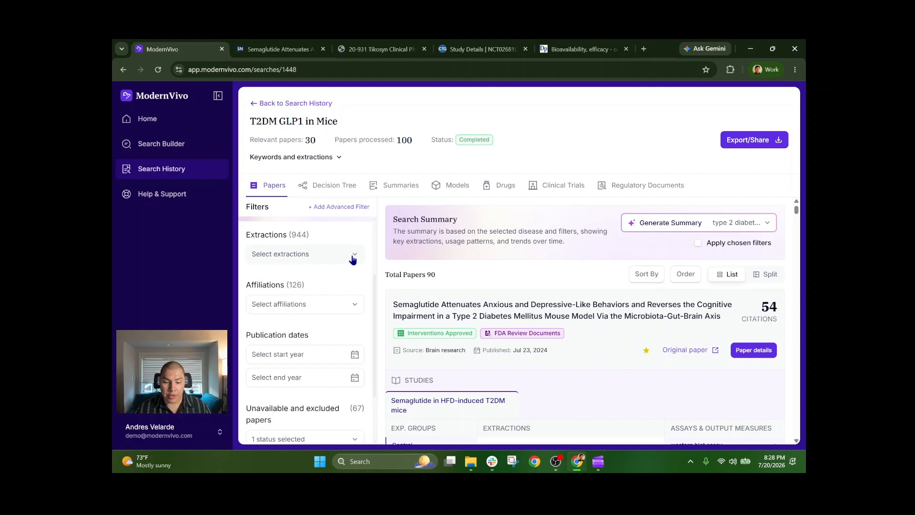
scroll(632, 412, "down", 4)
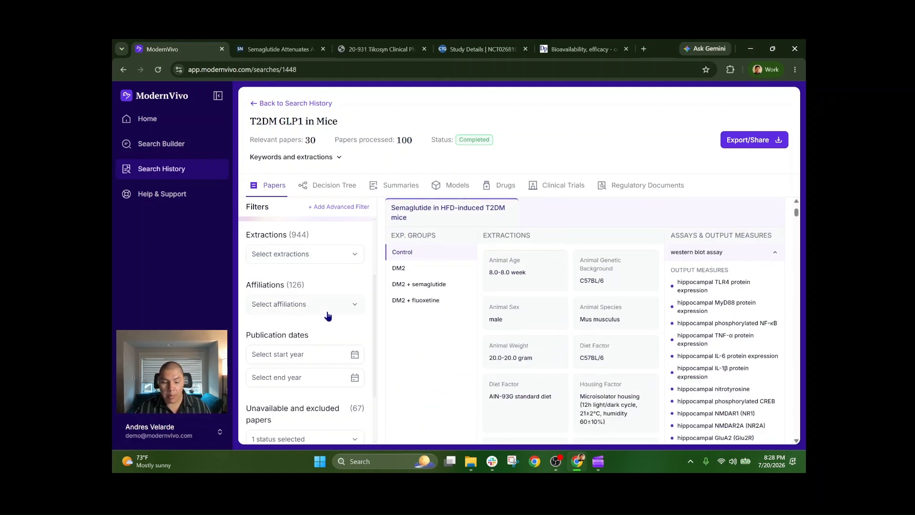
left_click(340, 257)
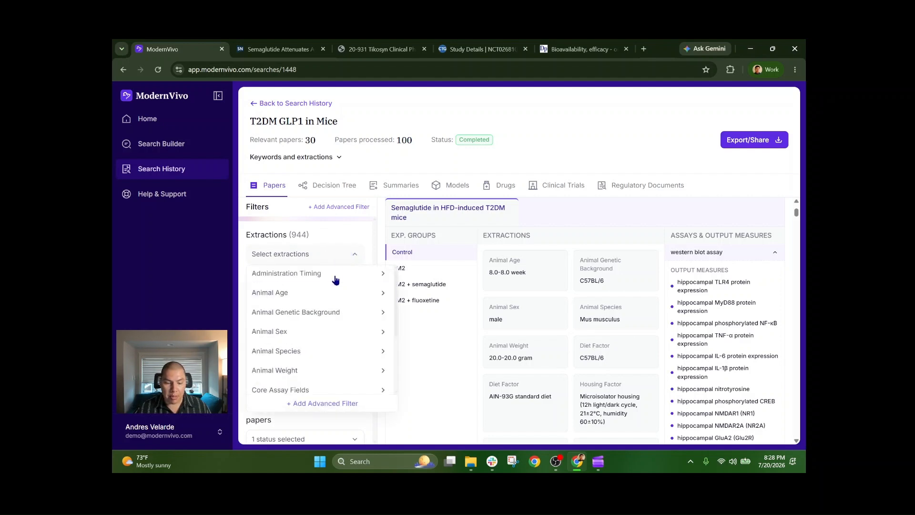
left_click(332, 339)
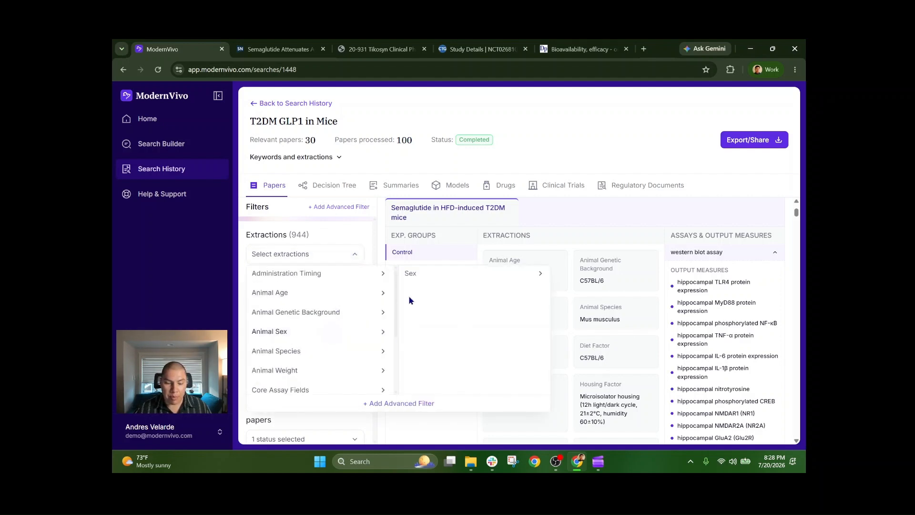
left_click(461, 282)
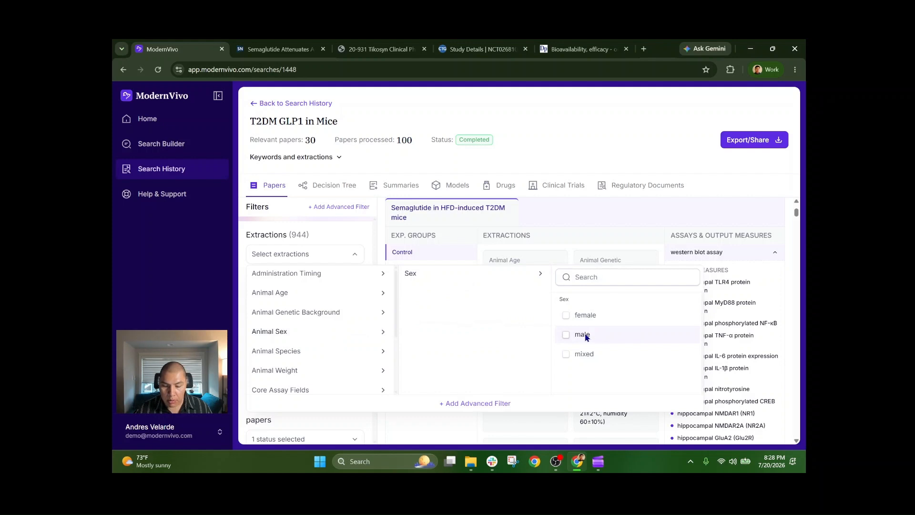
left_click(578, 335)
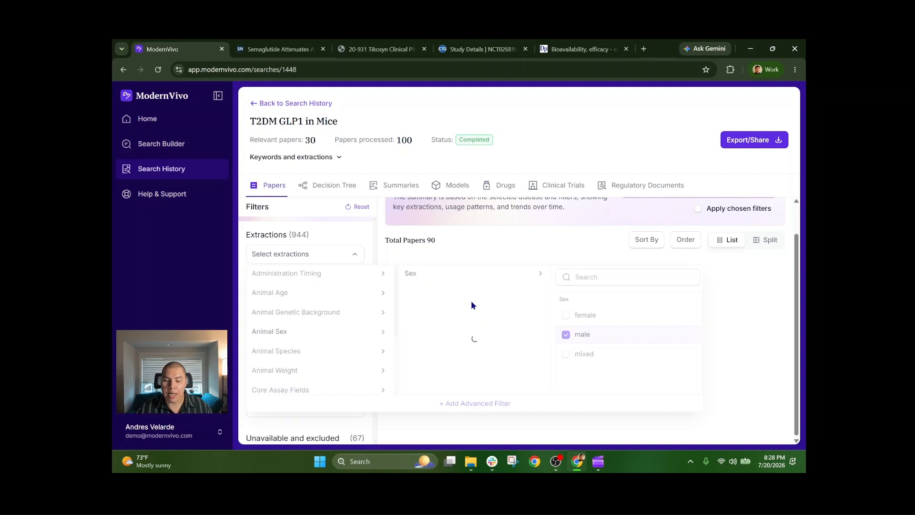
left_click(470, 242)
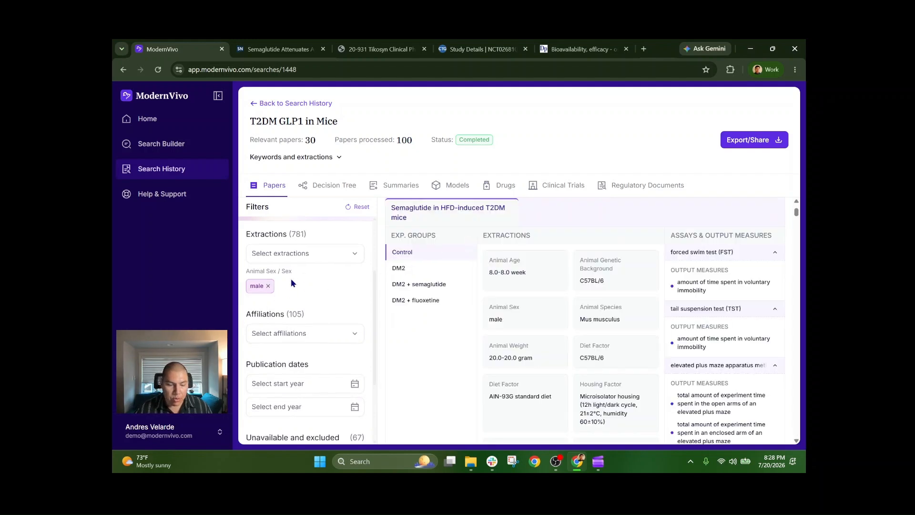
Look through the affiliation types and the remaining filters for publication dates, excluded papers, favorites and clinical trial citations
scroll(291, 278, "down", 1)
left_click(326, 288)
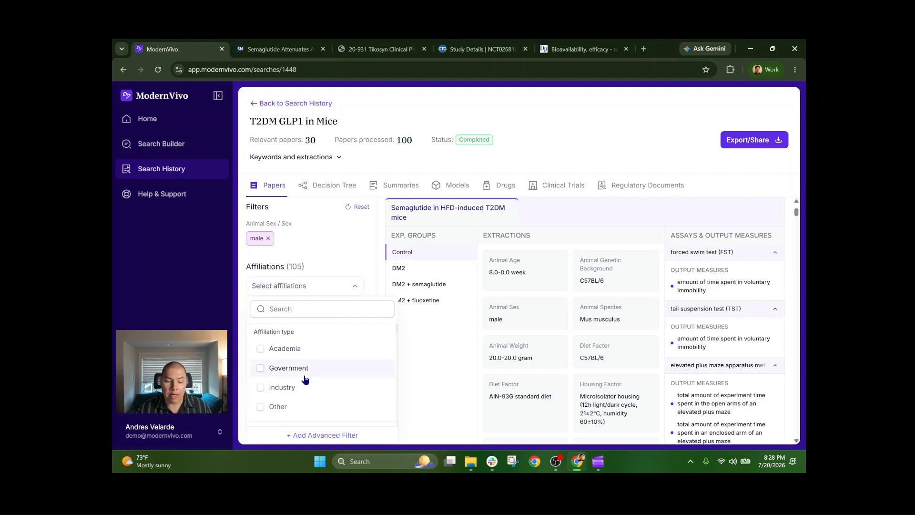
left_click(348, 263)
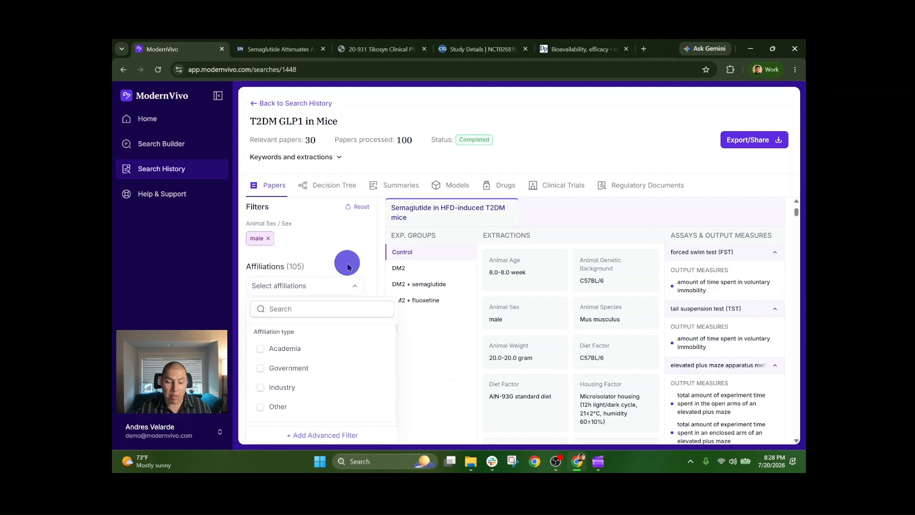
scroll(348, 266, "down", 1)
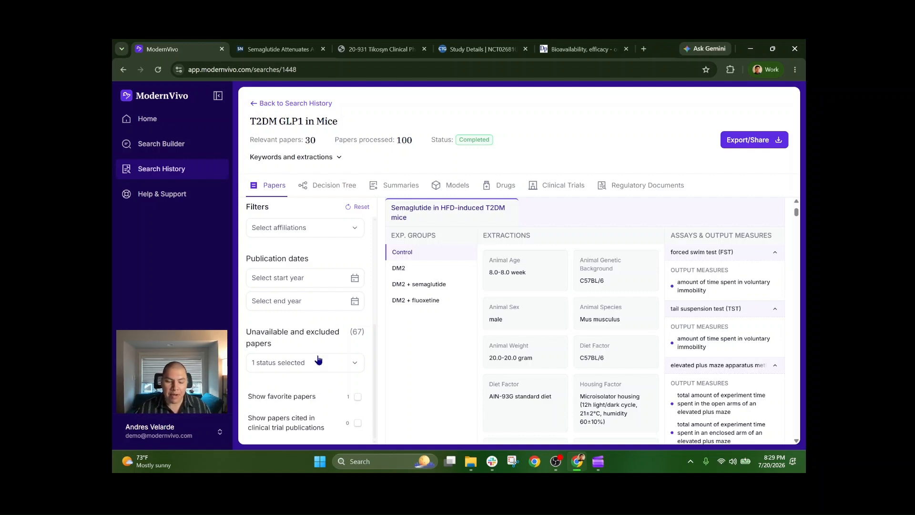
scroll(614, 337, "up", 3)
scroll(613, 337, "up", 1)
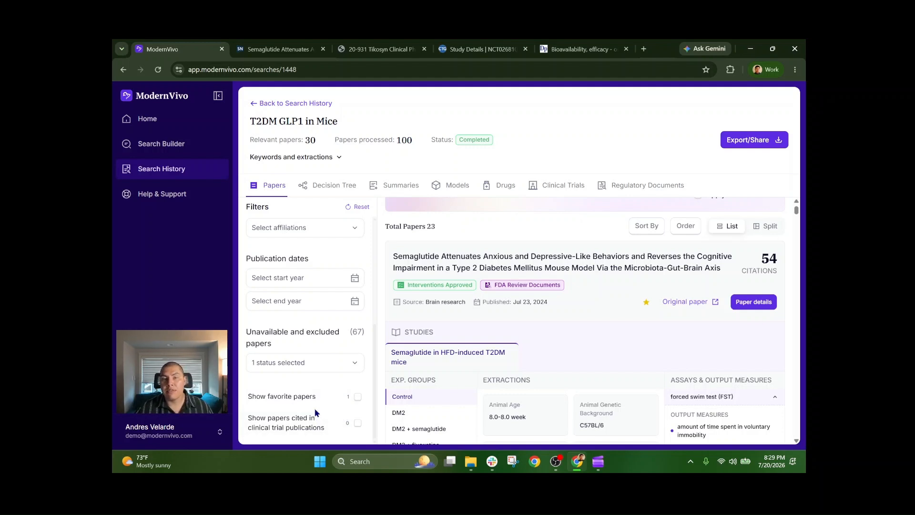
Open the search's decision tree and examine its disease, animal species and induction factor type levels
left_click(331, 189)
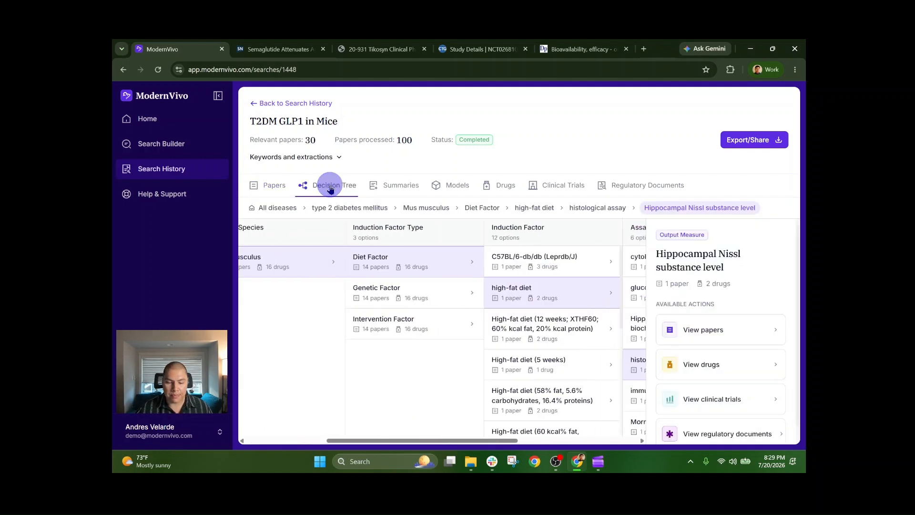
left_click_drag(497, 442, 276, 441)
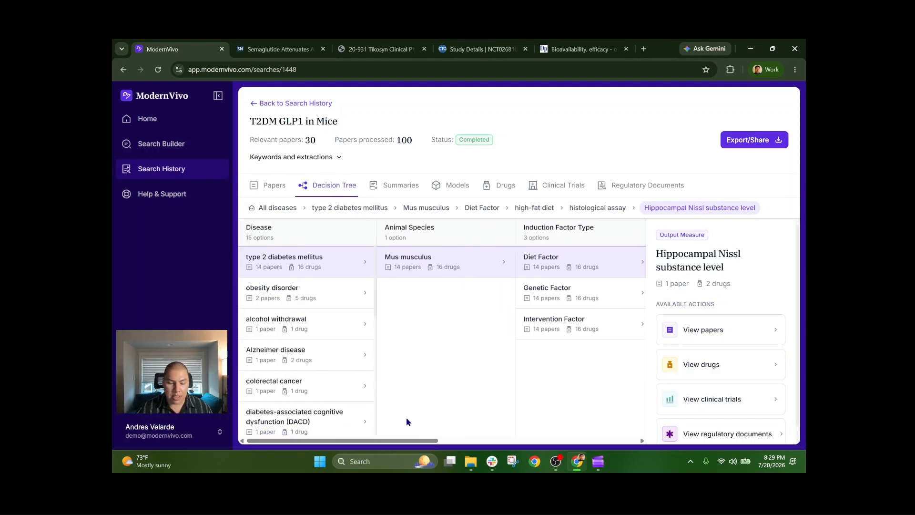
left_click_drag(414, 440, 389, 430)
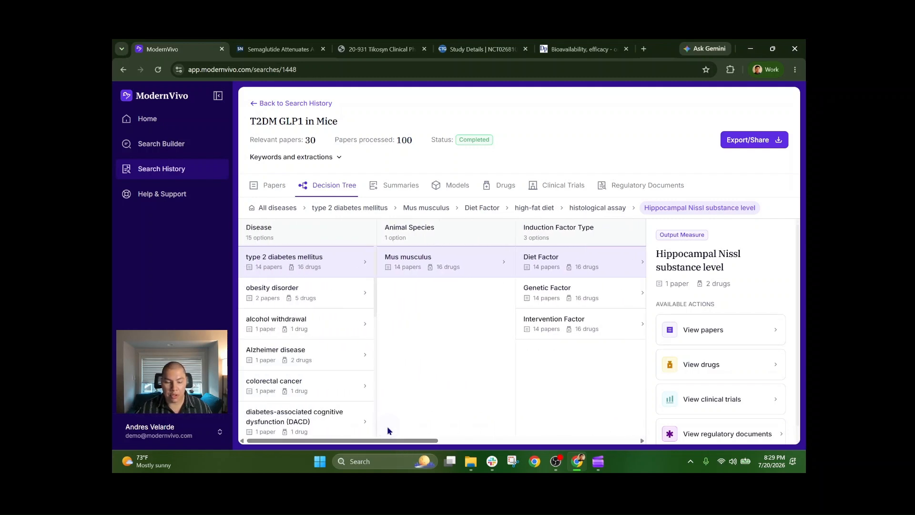
Follow the decision tree from alcohol withdrawal through Mus musculus to Exposure Factor
left_click(330, 323)
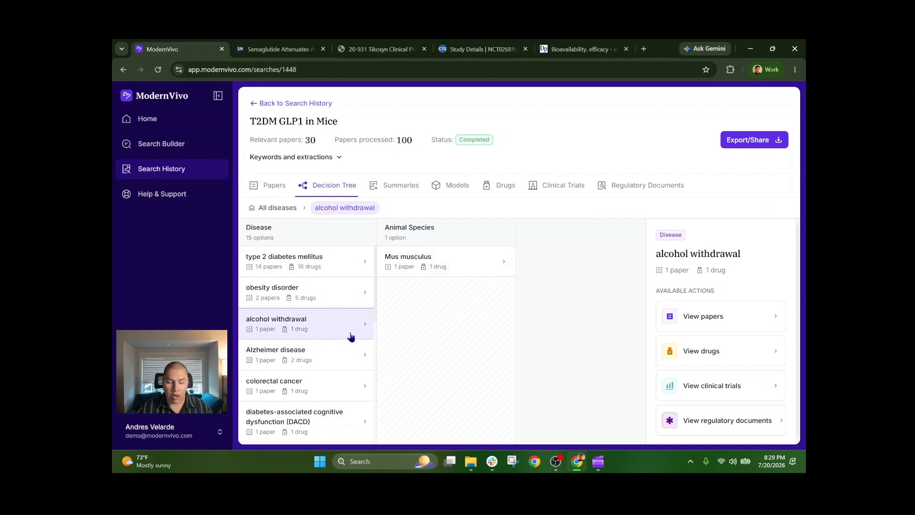
left_click(479, 263)
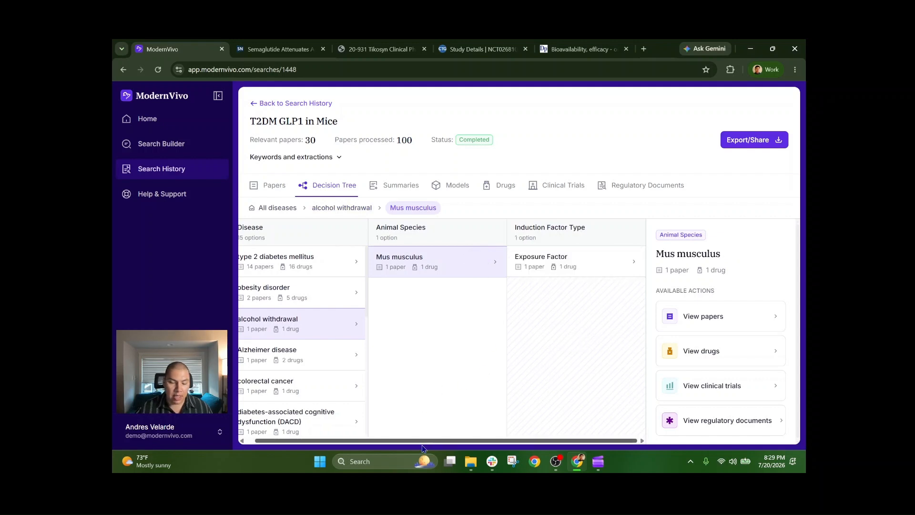
left_click(470, 440)
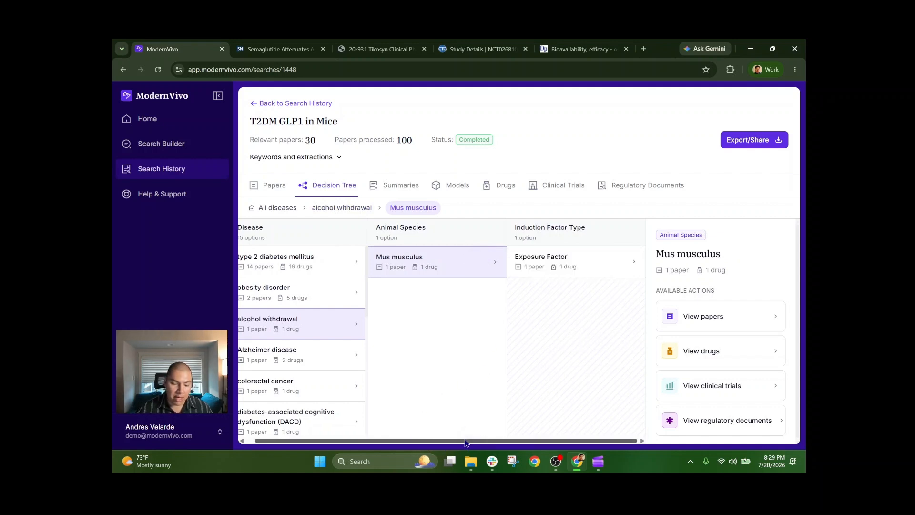
left_click(482, 439)
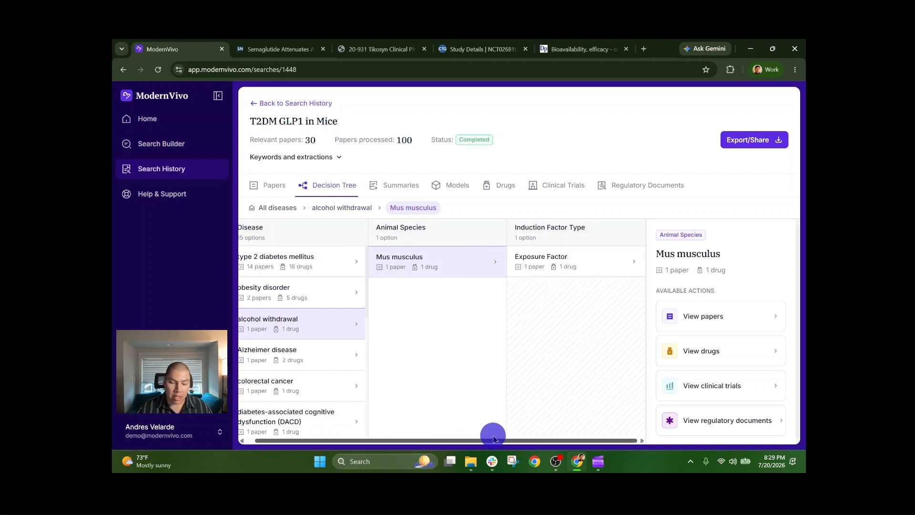
left_click(596, 262)
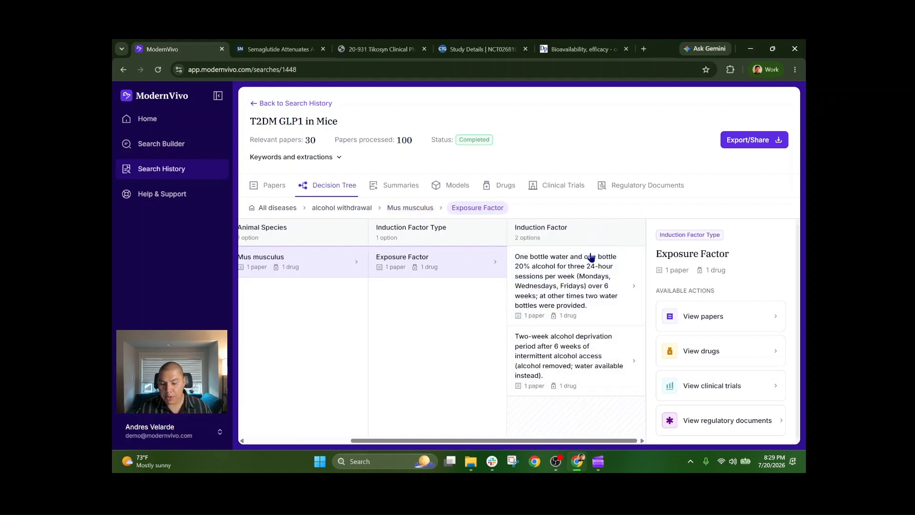
Extend the tree path with the two-week alcohol deprivation factor, Golgi staining and spine morphology analysis, and the abnormal dendritic spine density output measure
left_click(598, 367)
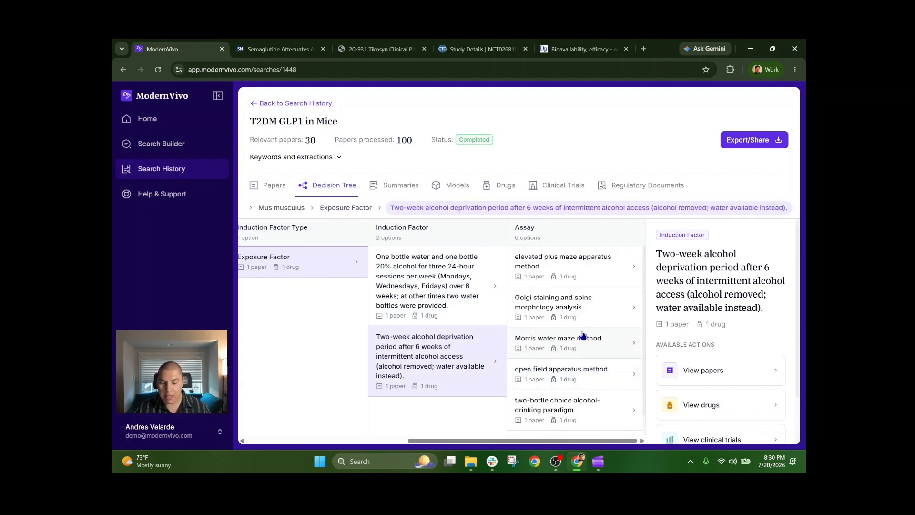
left_click(583, 299)
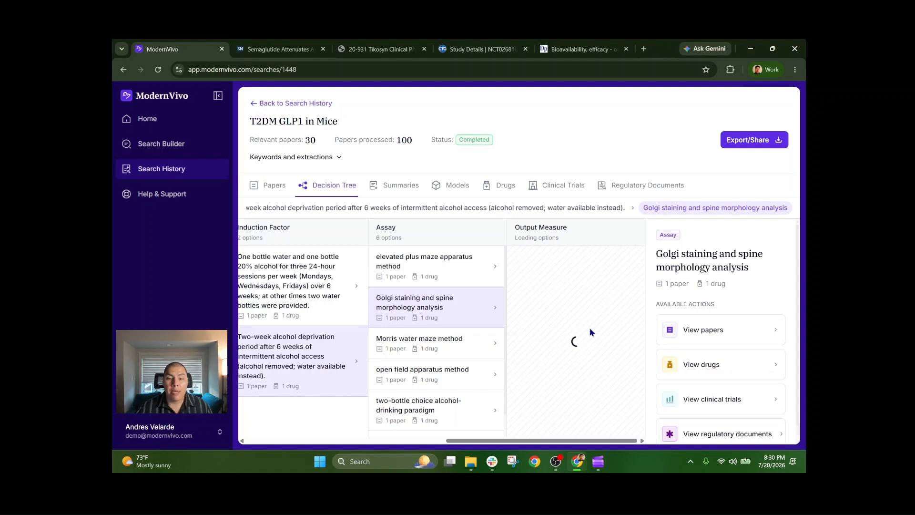
left_click(591, 267)
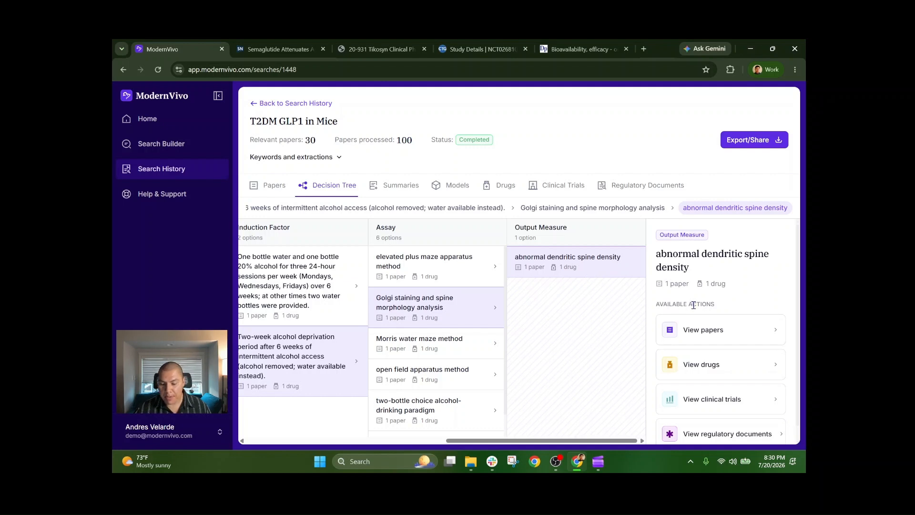
Request the papers for the abnormal dendritic spine density output measure, but dismiss applying the tree selections as filters
left_click(705, 333)
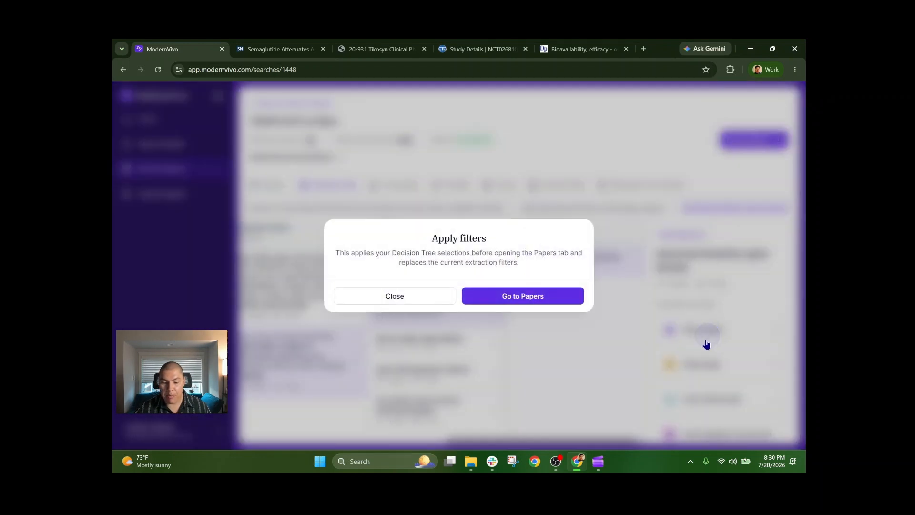
left_click(402, 302)
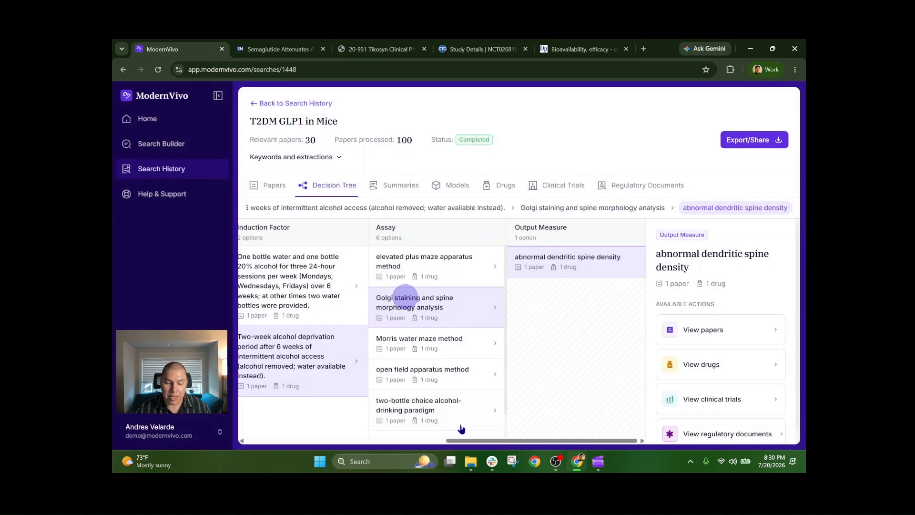
left_click_drag(490, 443, 422, 425)
Look through the search's disease models and its drugs with their linked papers, clinical trials and regulatory documents
left_click(448, 186)
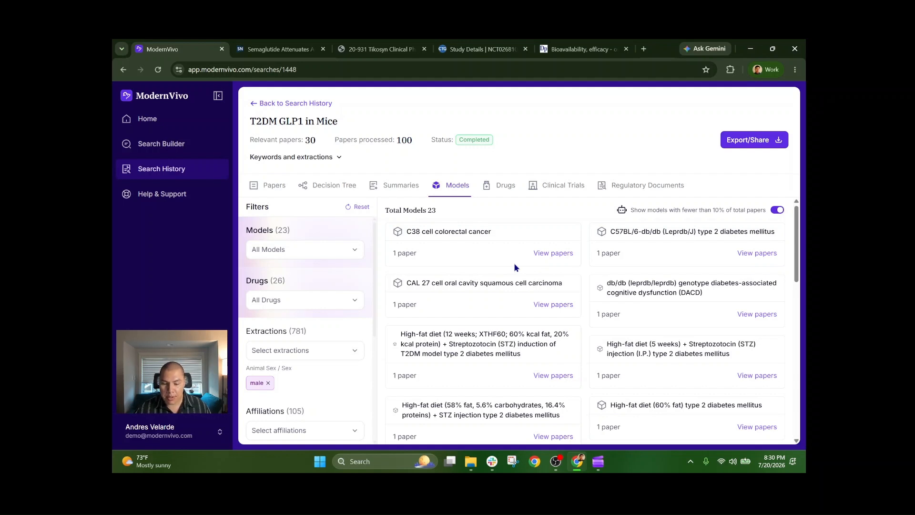
left_click(506, 191)
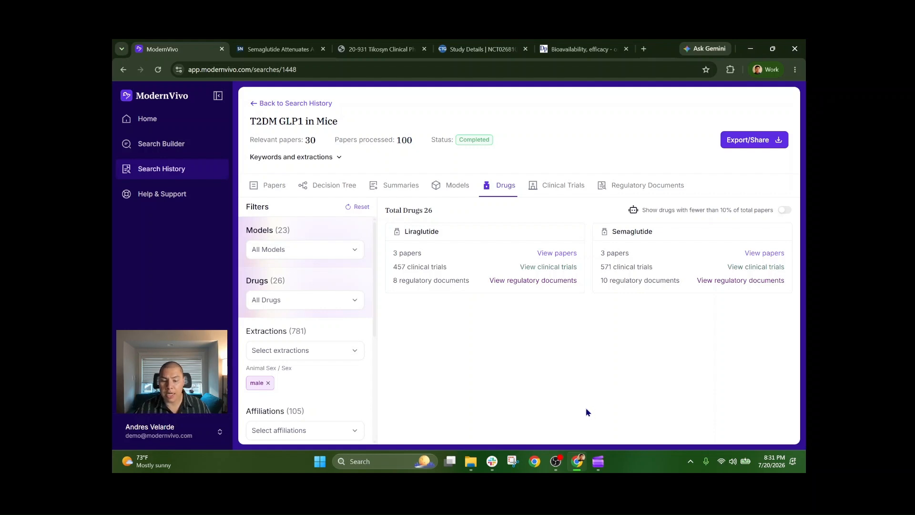
Browse the clinical trials through their phase, NCT ID and URL columns, and examine the study overview of NCT07311551 on ClinicalTrials.gov
left_click(554, 189)
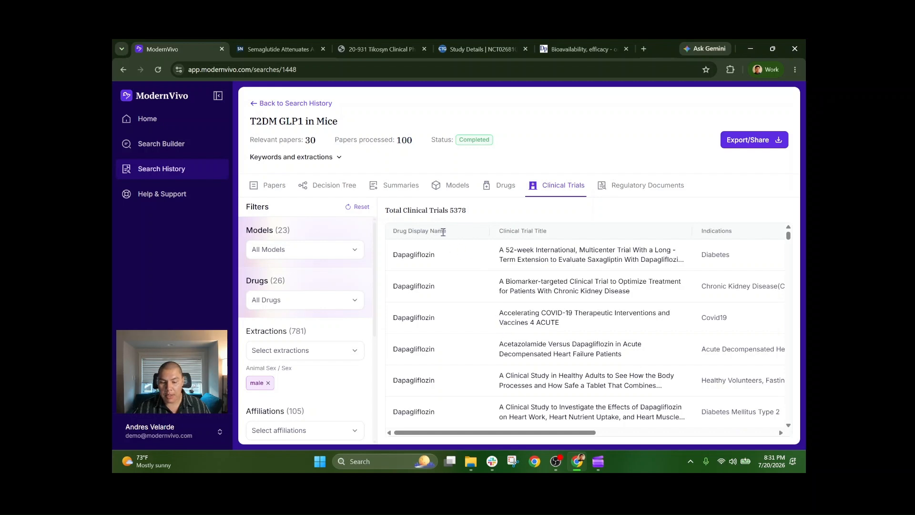
left_click_drag(534, 432, 729, 426)
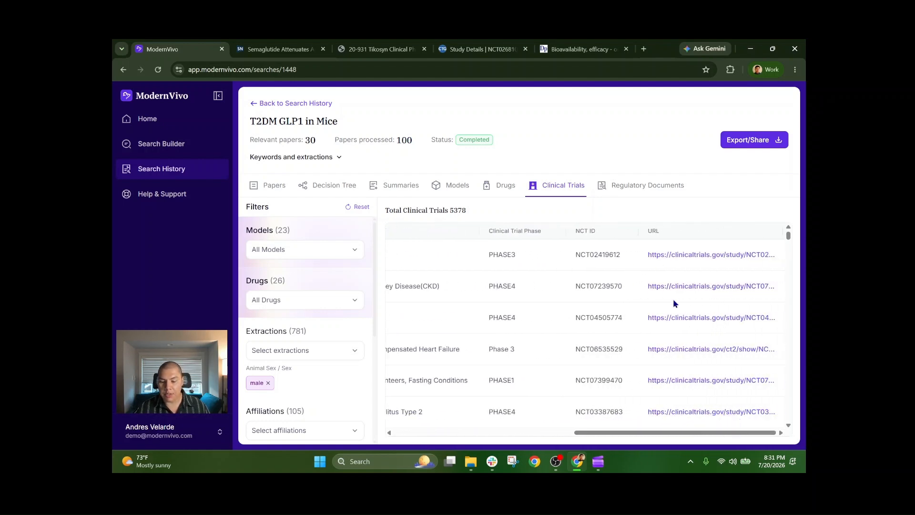
scroll(675, 303, "down", 5)
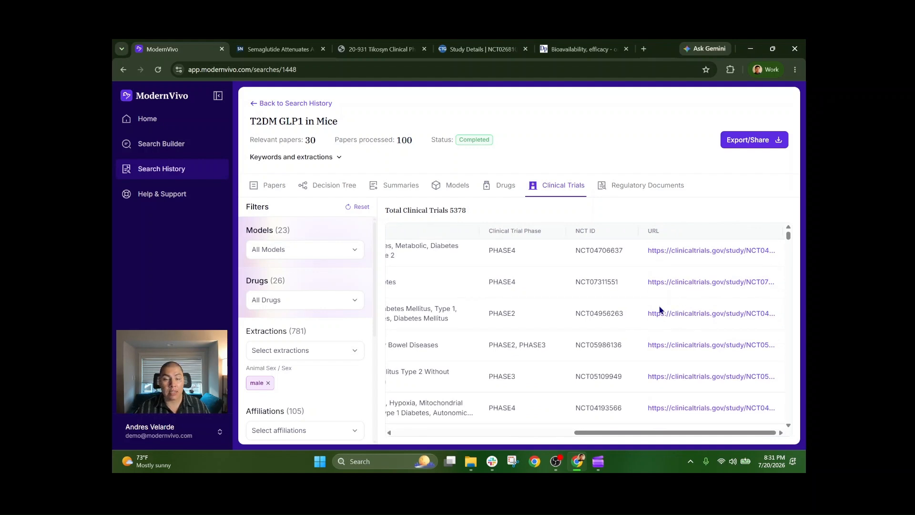
left_click(694, 284)
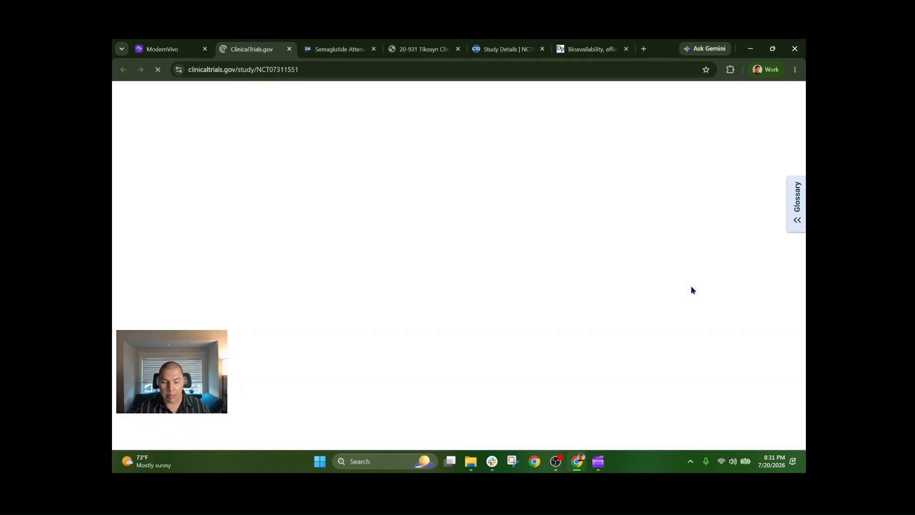
scroll(462, 250, "down", 6)
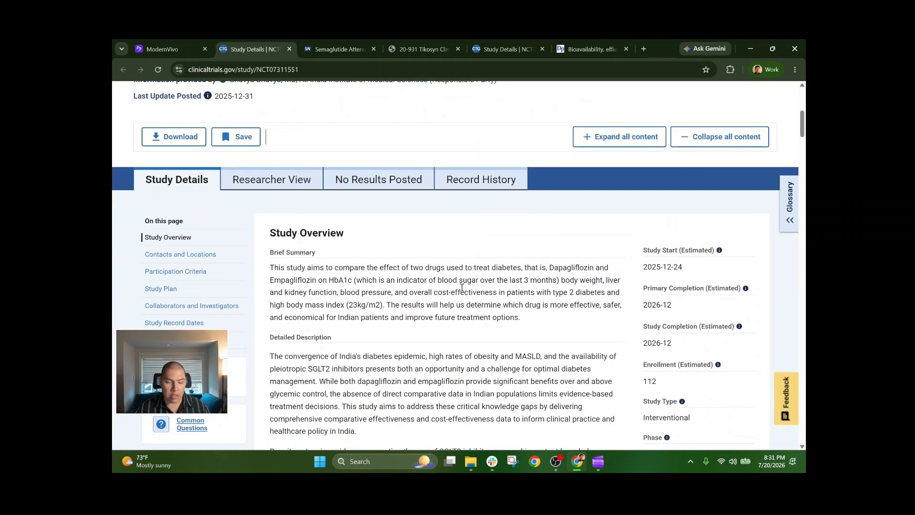
left_click(187, 49)
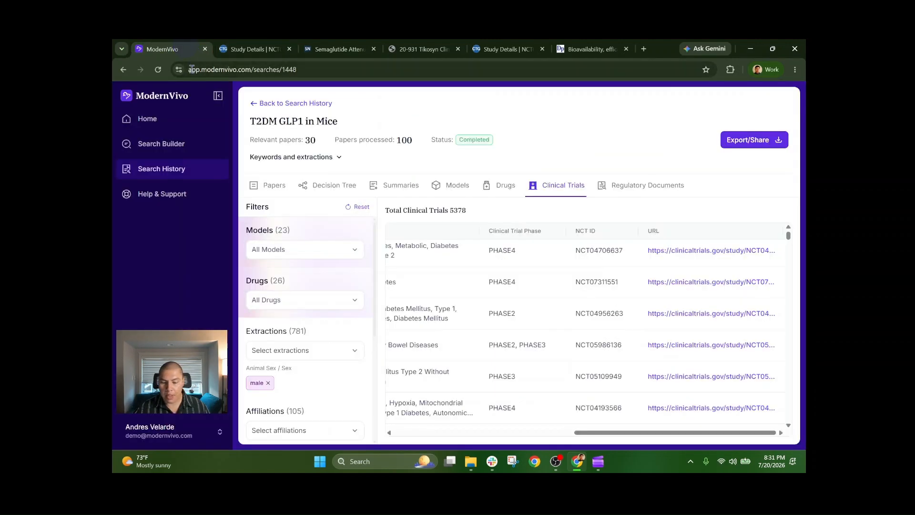
Browse the regulatory documents and look through the FDA Pharmacology/Toxicology review PDF for Dapagliflozin, application 202293
left_click(627, 188)
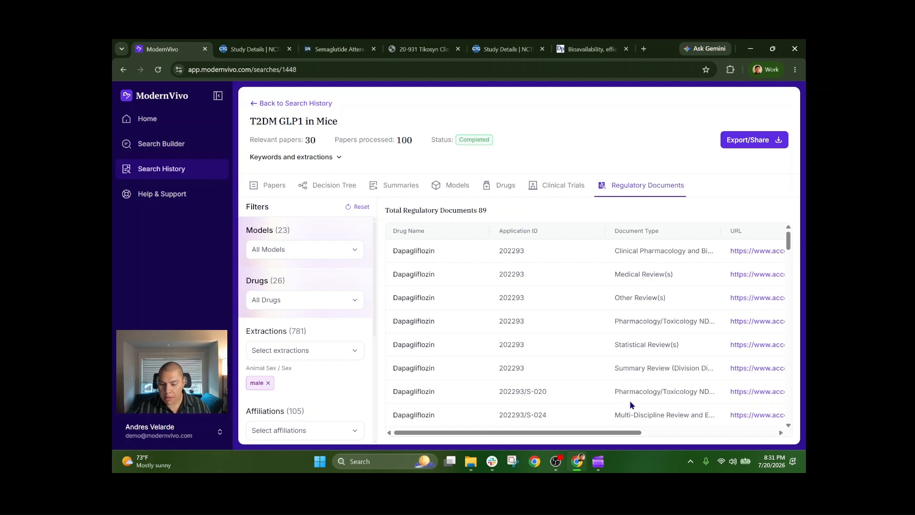
left_click(606, 438)
left_click_drag(607, 437, 693, 434)
left_click(643, 322)
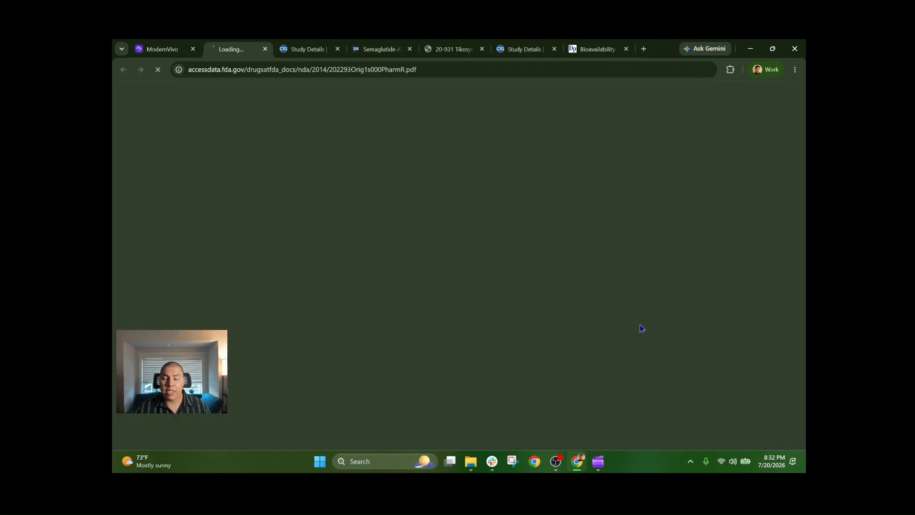
scroll(537, 252, "down", 20)
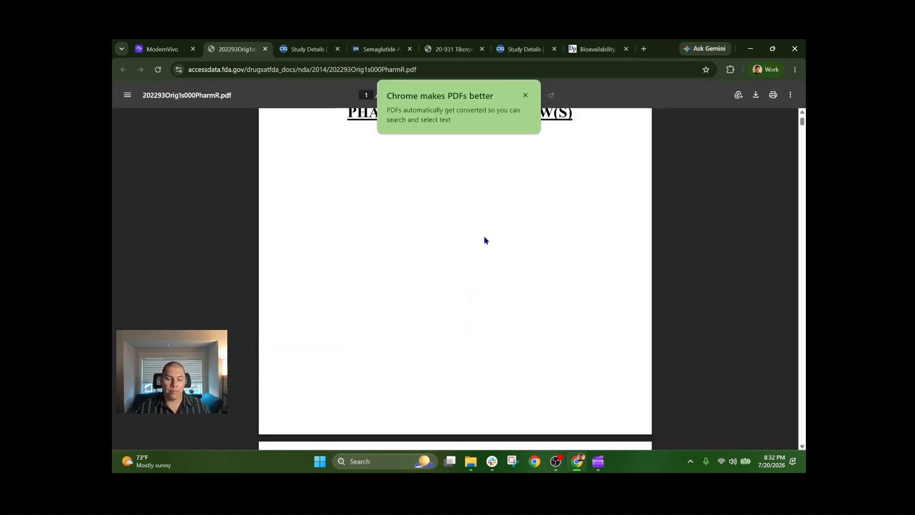
scroll(472, 221, "down", 3)
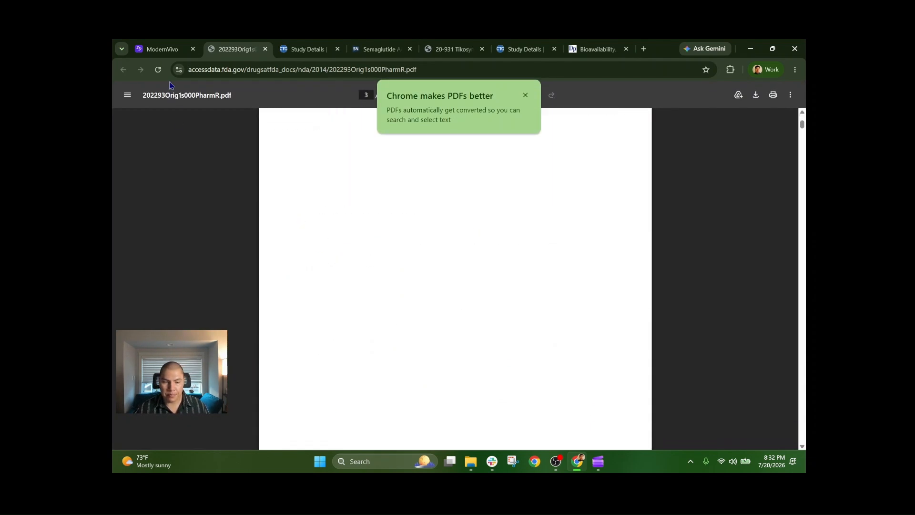
left_click(170, 54)
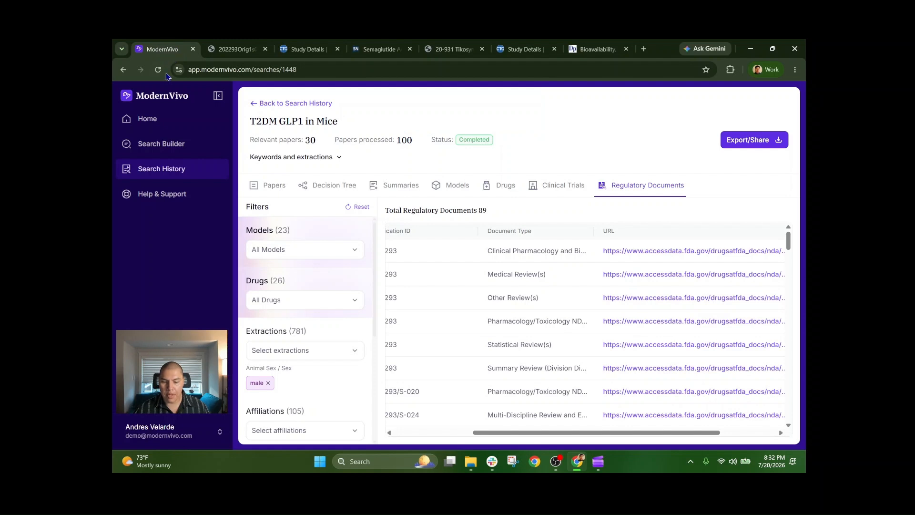
Open the search's summaries and check which diseases a new summary can be generated for
left_click(390, 188)
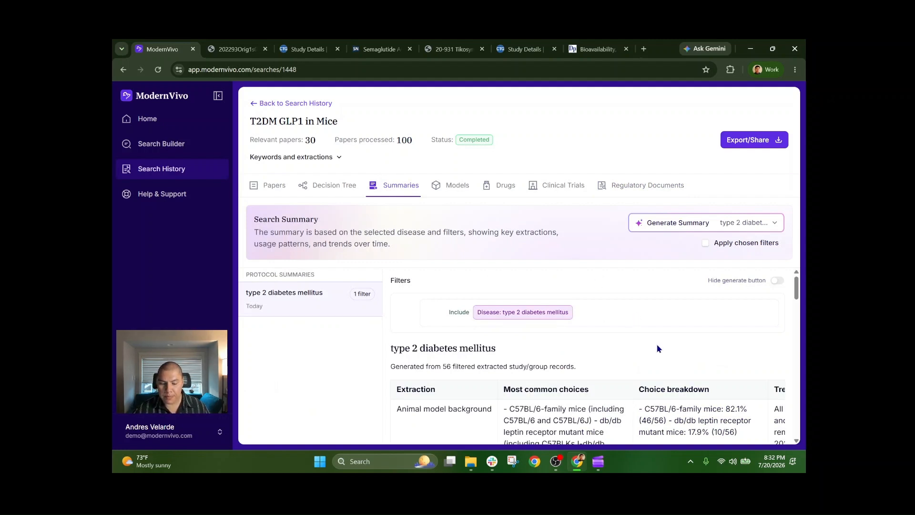
left_click(737, 222)
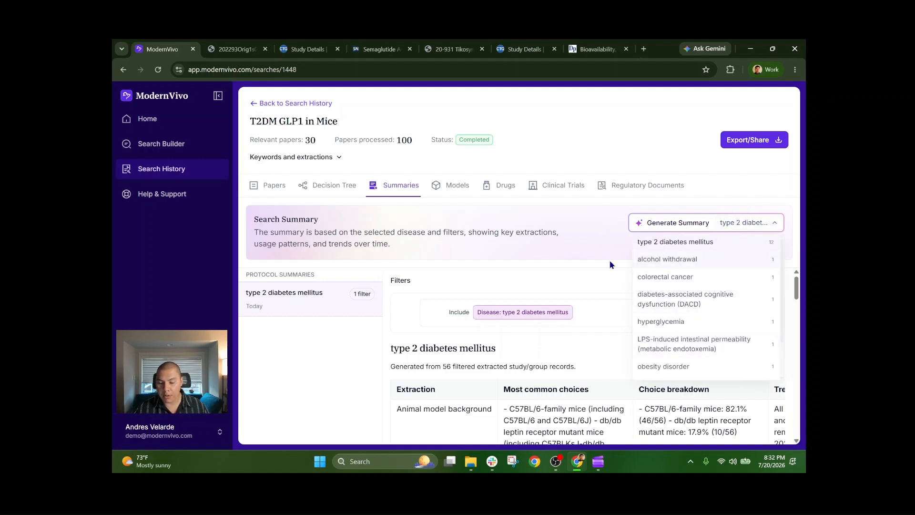
left_click(607, 232)
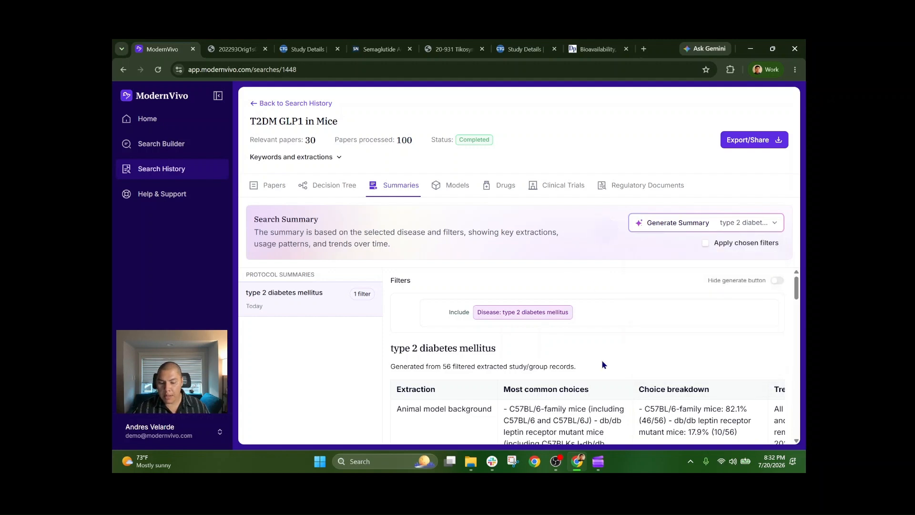
Read the type 2 diabetes mellitus summary table, covering the most common choices, choice breakdown and trends over time
scroll(603, 364, "down", 2)
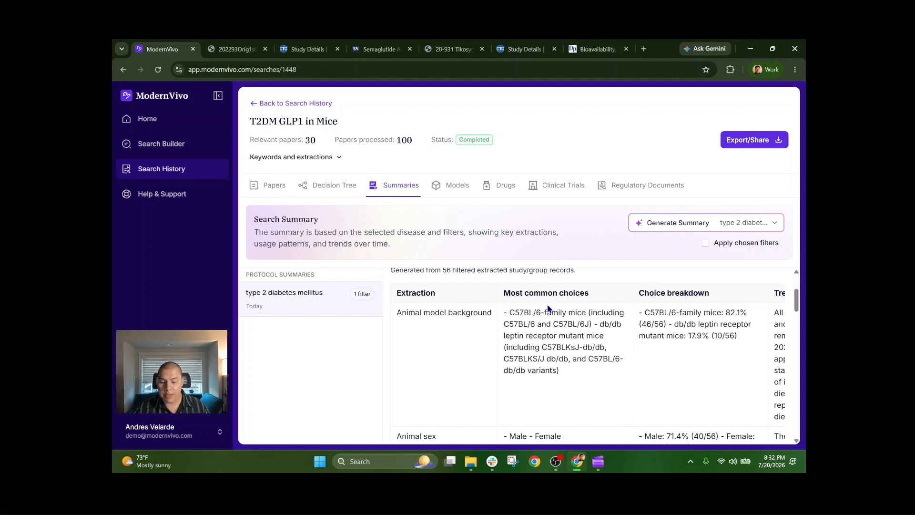
scroll(548, 308, "down", 1)
scroll(548, 308, "up", 1)
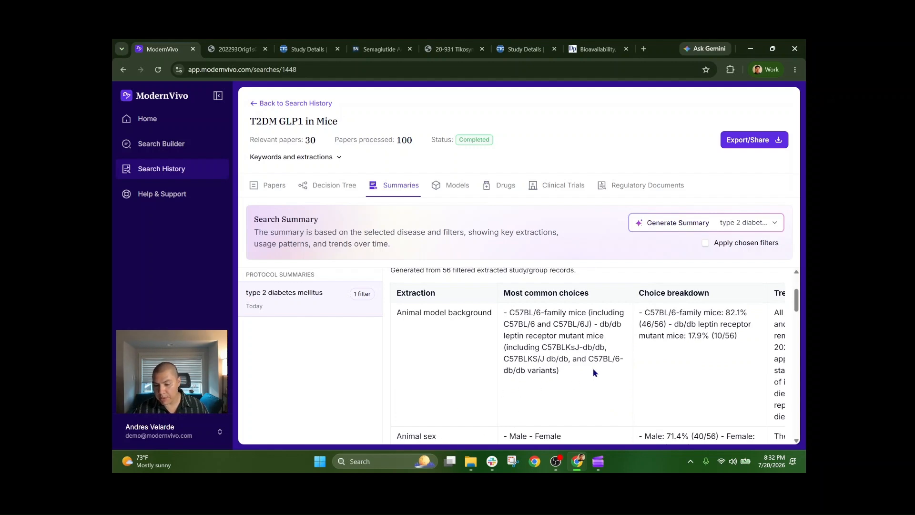
scroll(677, 363, "down", 10)
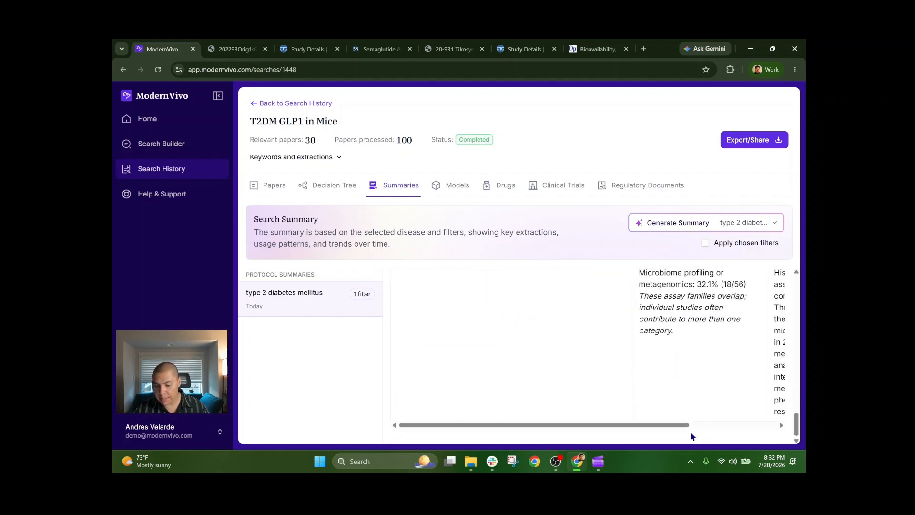
scroll(691, 405, "right", 3)
scroll(694, 358, "up", 9)
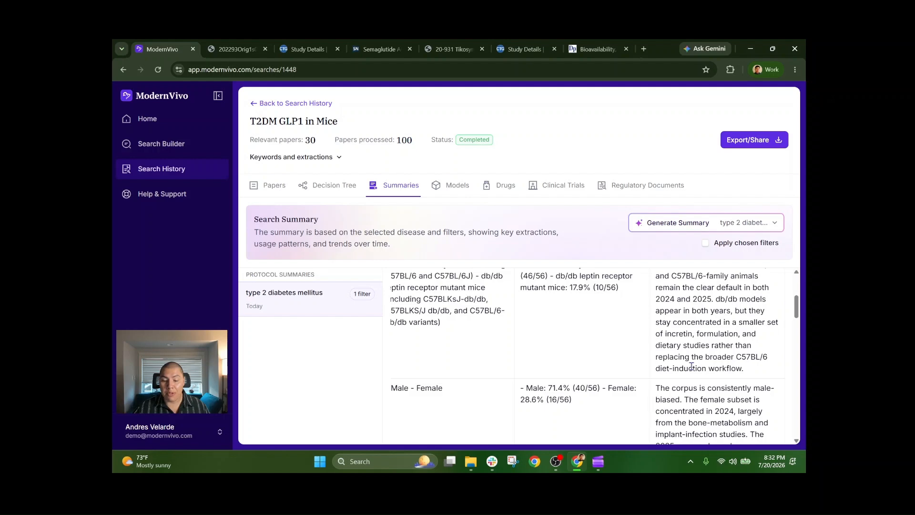
scroll(691, 365, "down", 5)
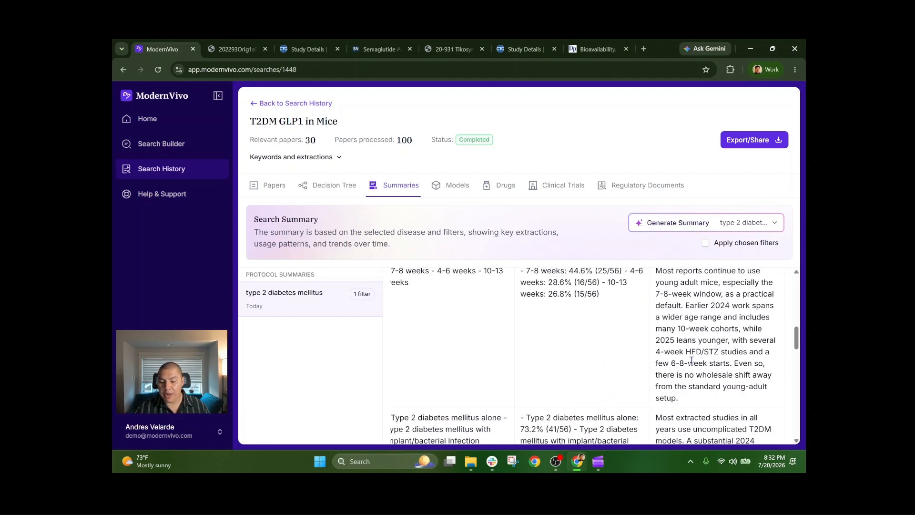
scroll(691, 361, "up", 6)
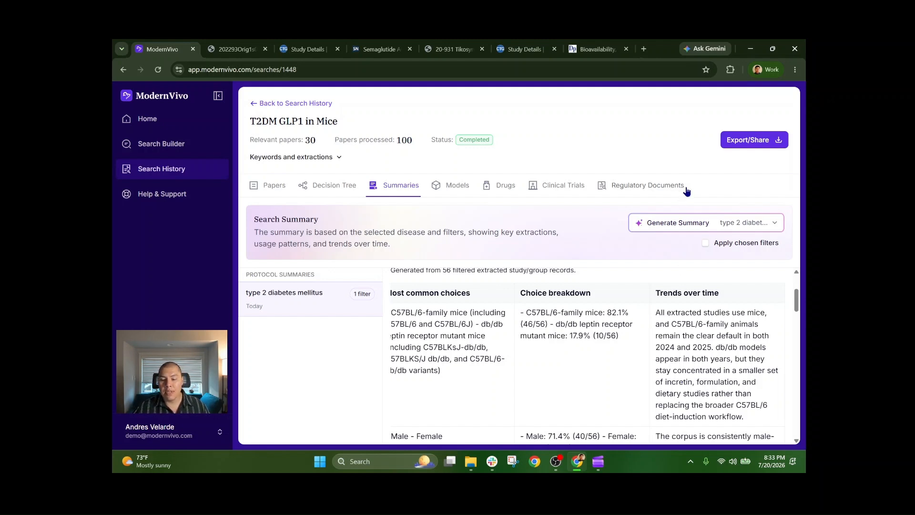
Create a shareable link for the T2DM GLP1 in Mice search and close the sharing options
left_click(758, 142)
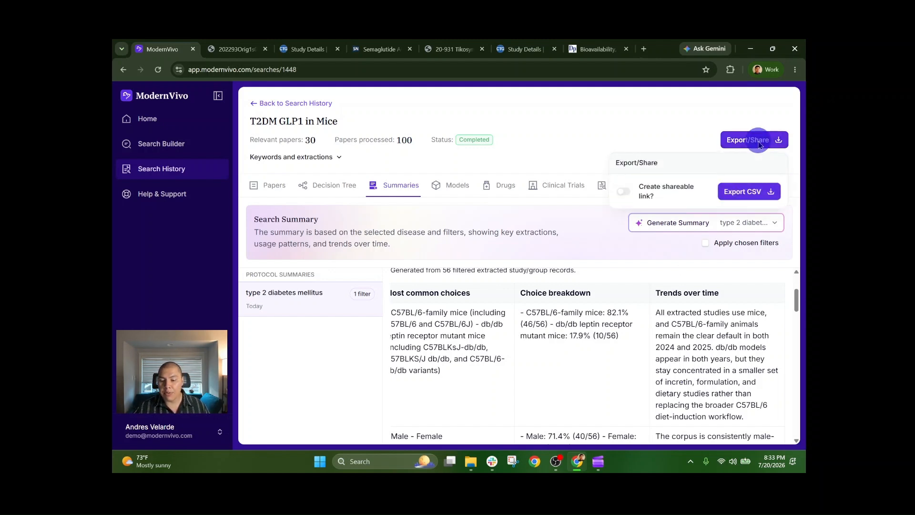
left_click(625, 192)
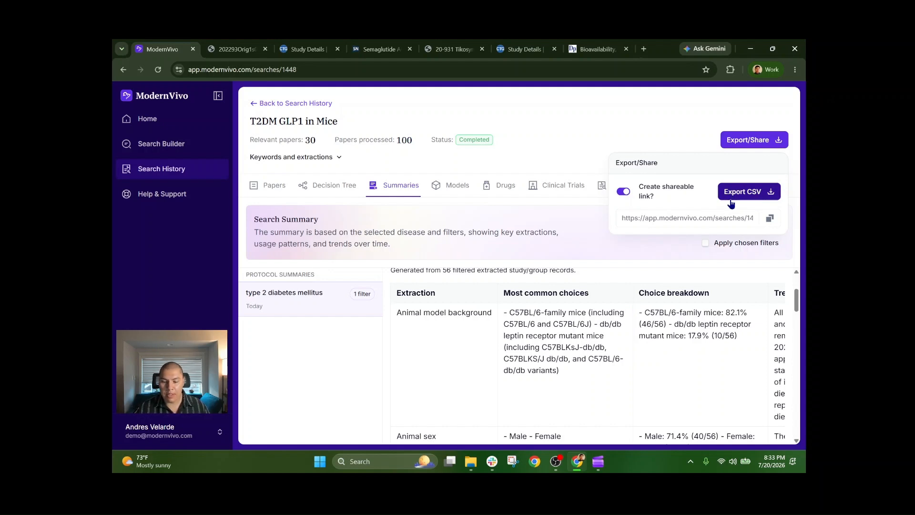
left_click(268, 187)
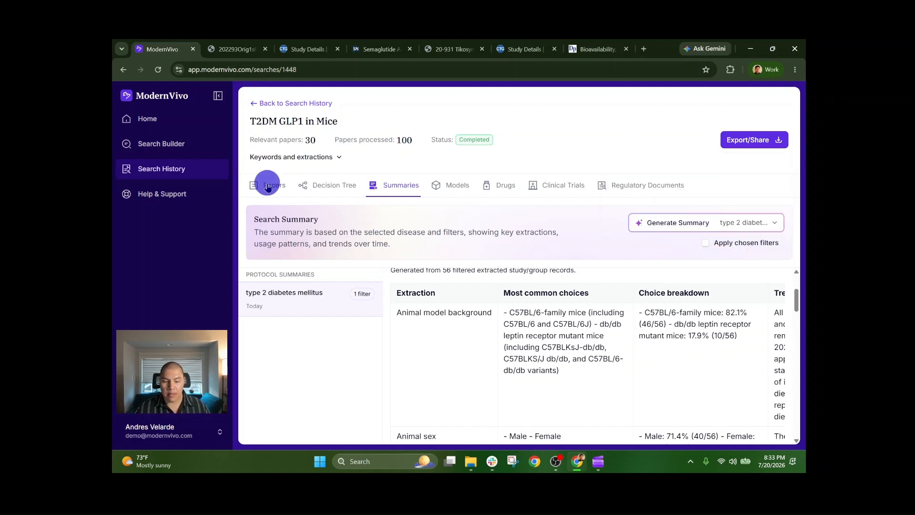